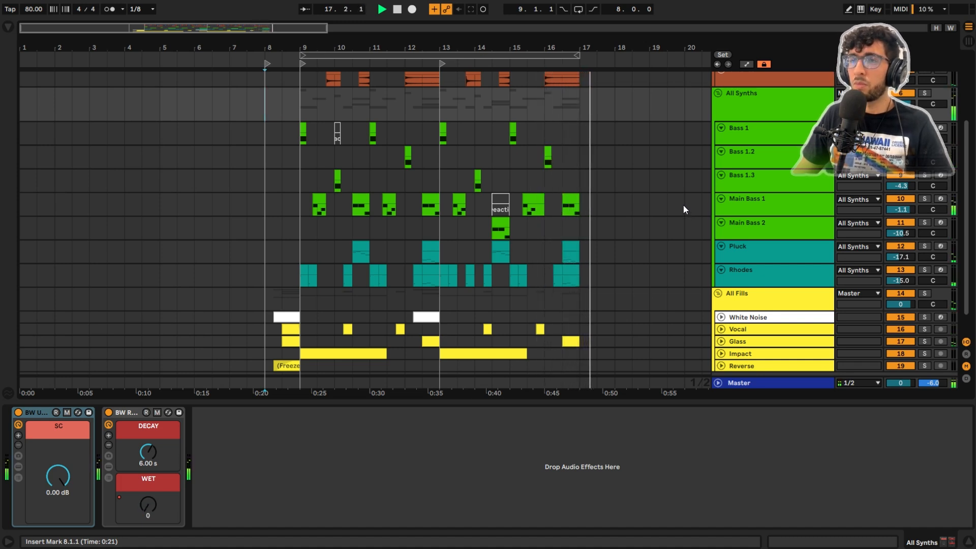
Step: Play back the full arrangement of the drop
key("space")
key("space")
key("space")
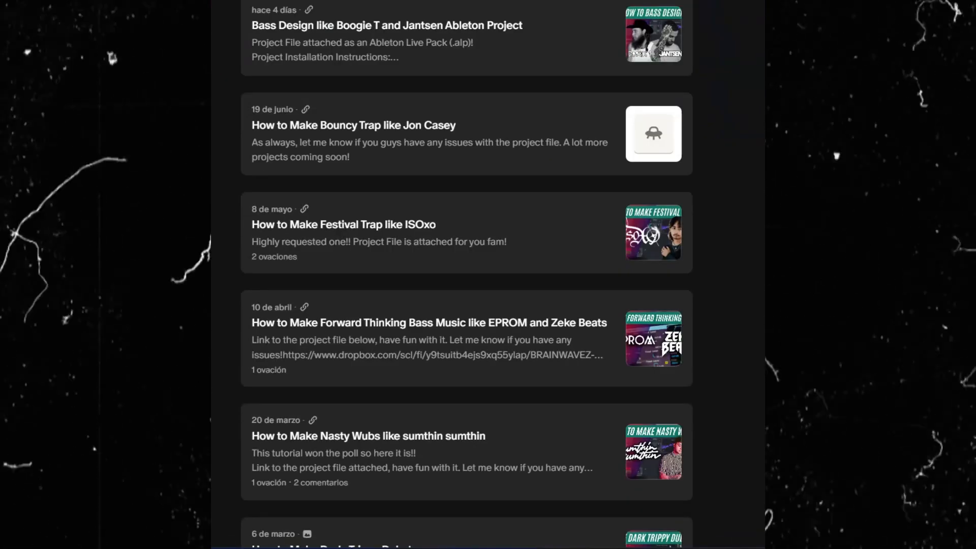
Step: Browse the web page listing the tutorial project file posts, down to the older entries
scroll(466, 274, "down", 3)
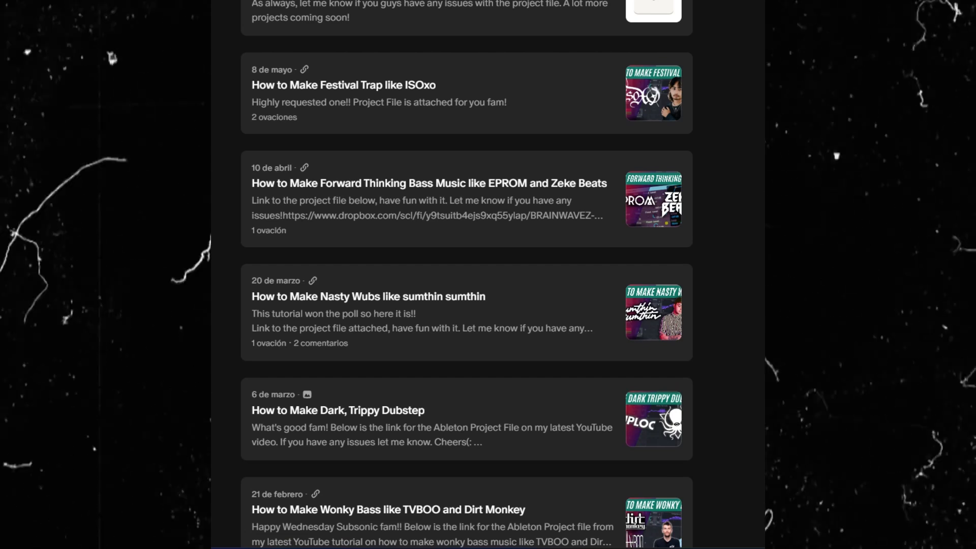
scroll(467, 274, "down", 4)
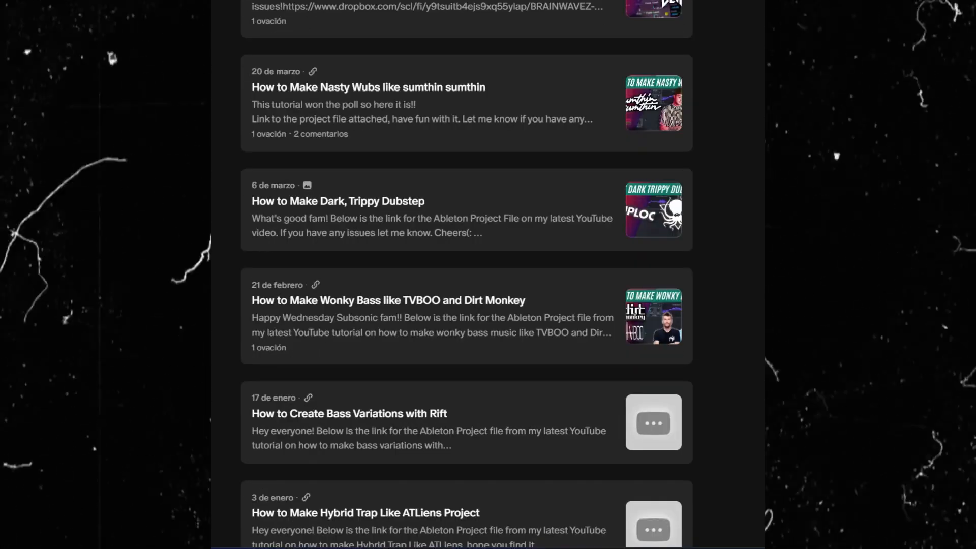
scroll(466, 274, "down", 3)
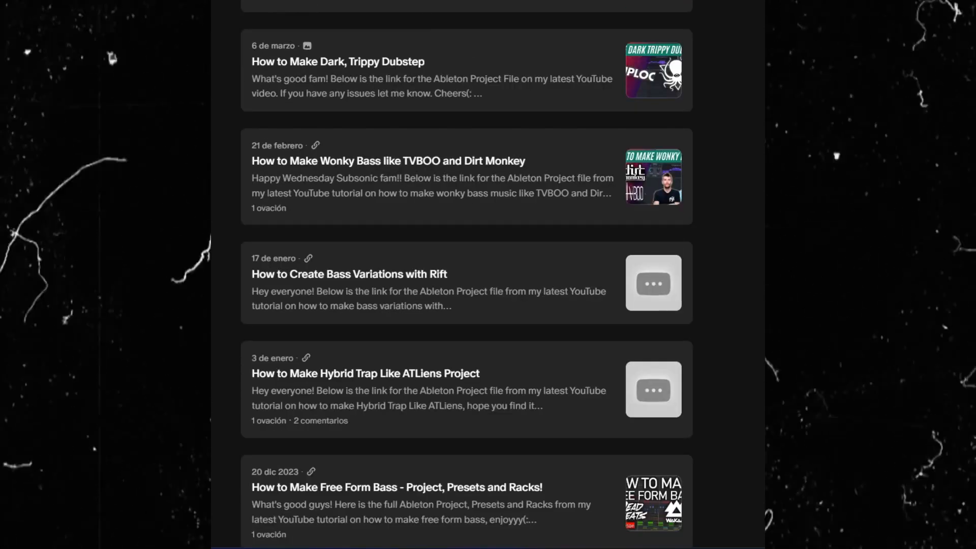
scroll(467, 274, "down", 3)
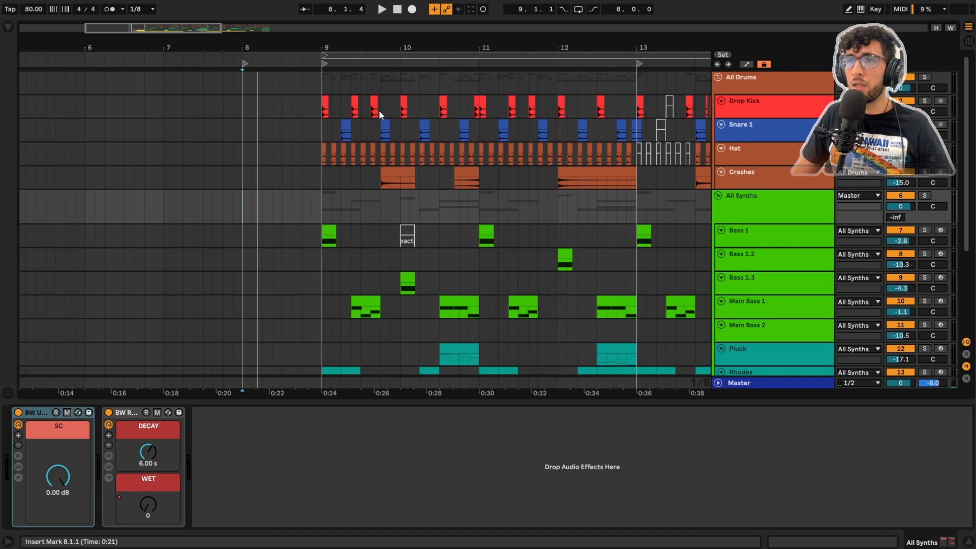
Step: Solo the All Drums group and play it from bar 9
left_click(764, 76)
key("s")
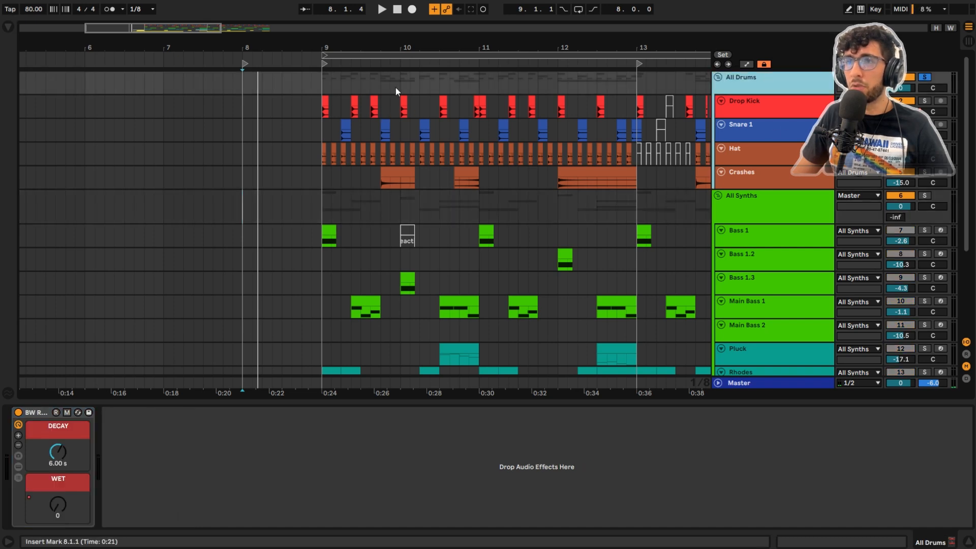
left_click(282, 75)
scroll(322, 75, "up", 5)
left_click(322, 75)
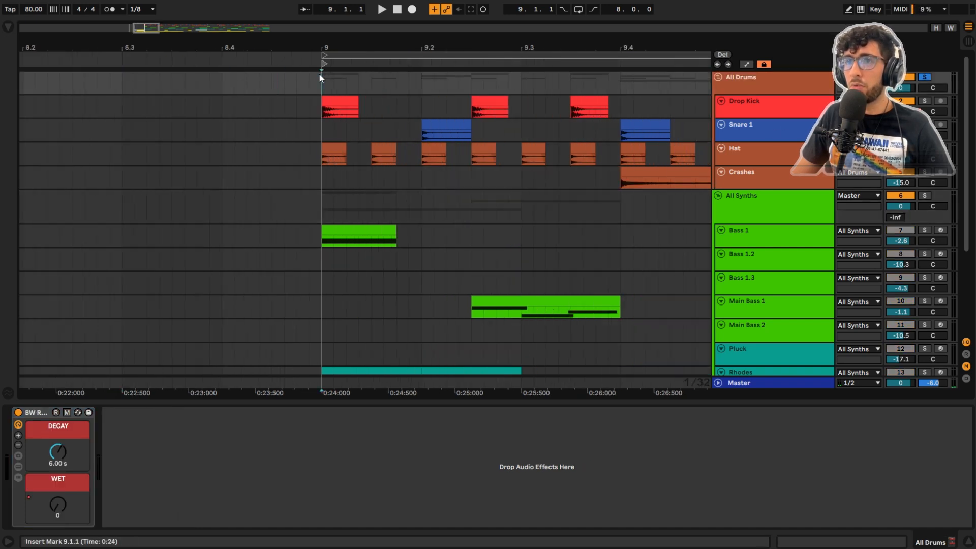
scroll(319, 74, "down", 4)
key("space")
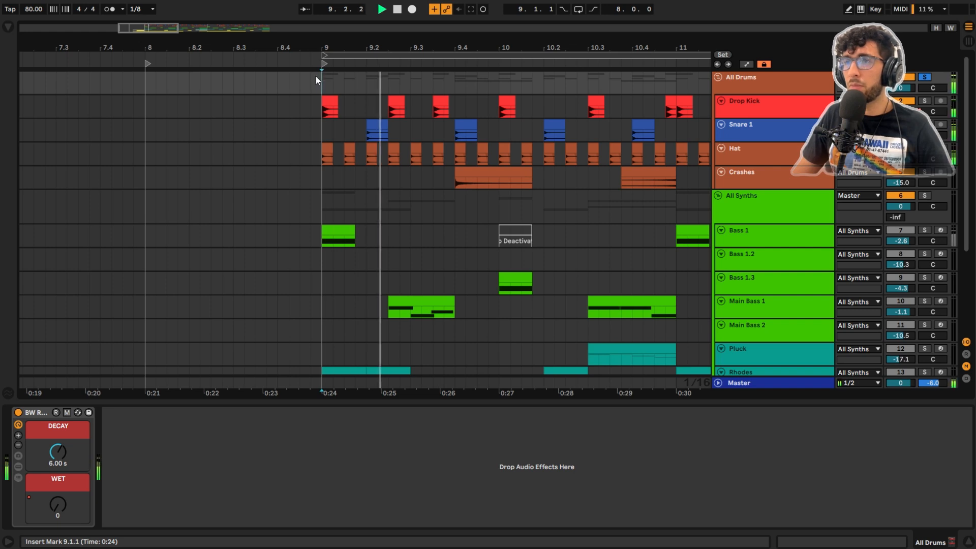
Step: Select the crash clip at bar 12 to show the Crashes track's effects while the drums play
scroll(314, 75, "down", 3)
right_click(314, 75)
key("Escape")
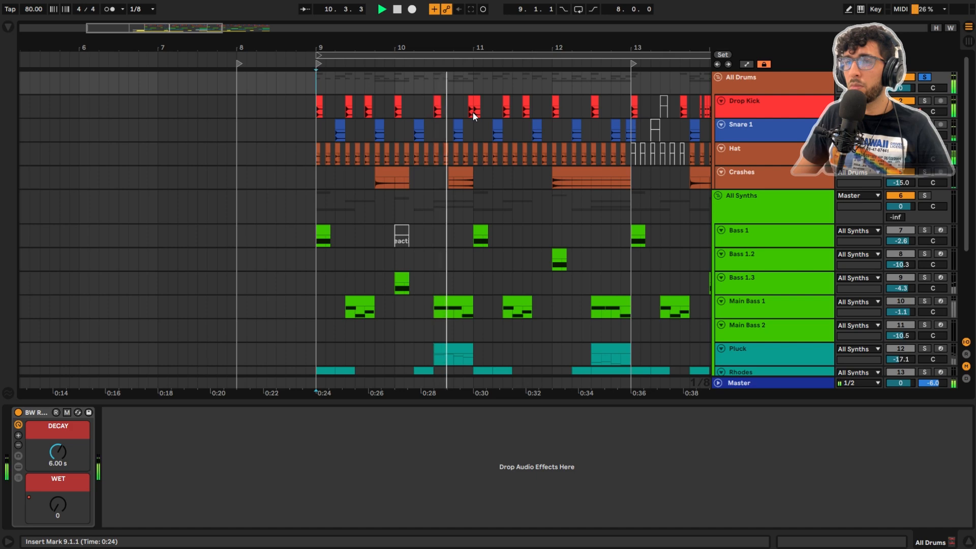
left_click(564, 176)
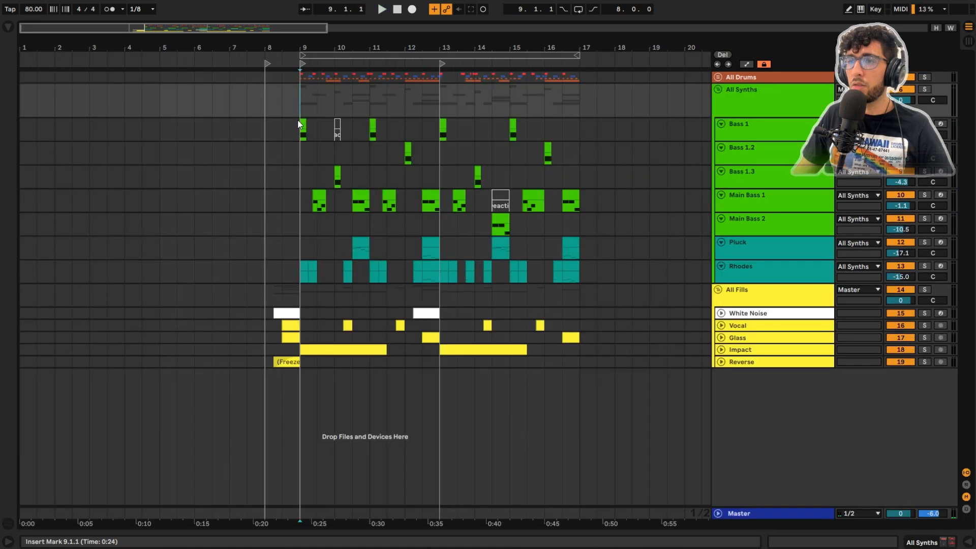
scroll(298, 125, "up", 3)
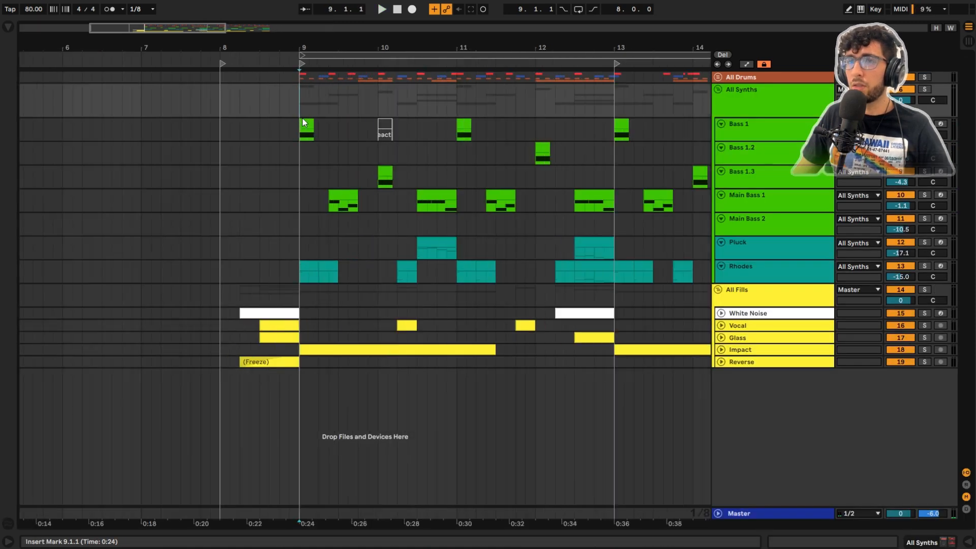
Step: Show the device chain of the Rhodes track with its sampler and effects
left_click(748, 129)
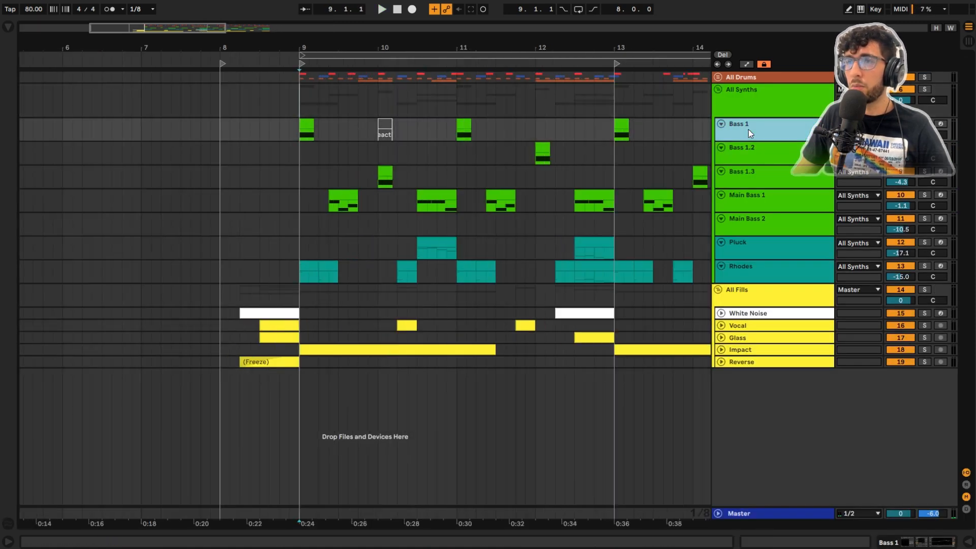
left_click(761, 270)
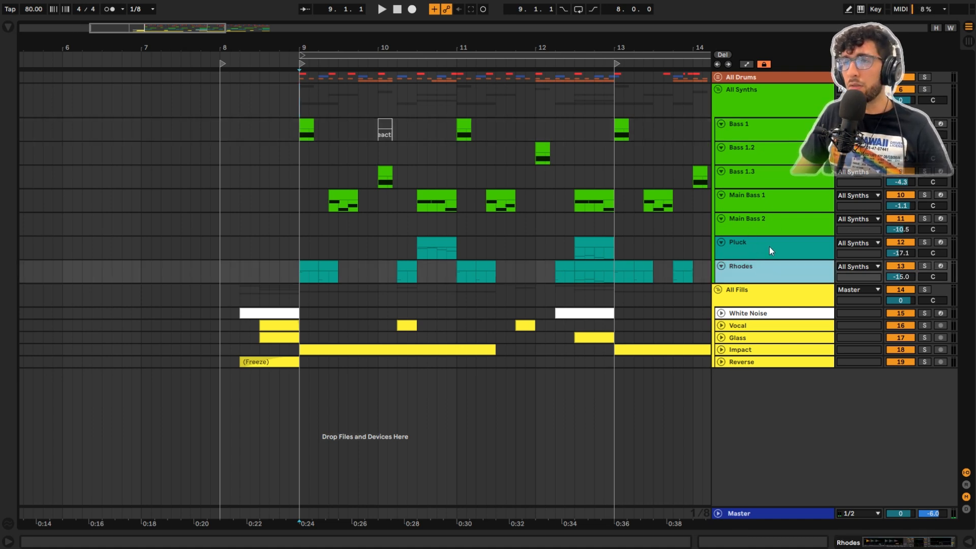
left_click(769, 246)
left_click(767, 273)
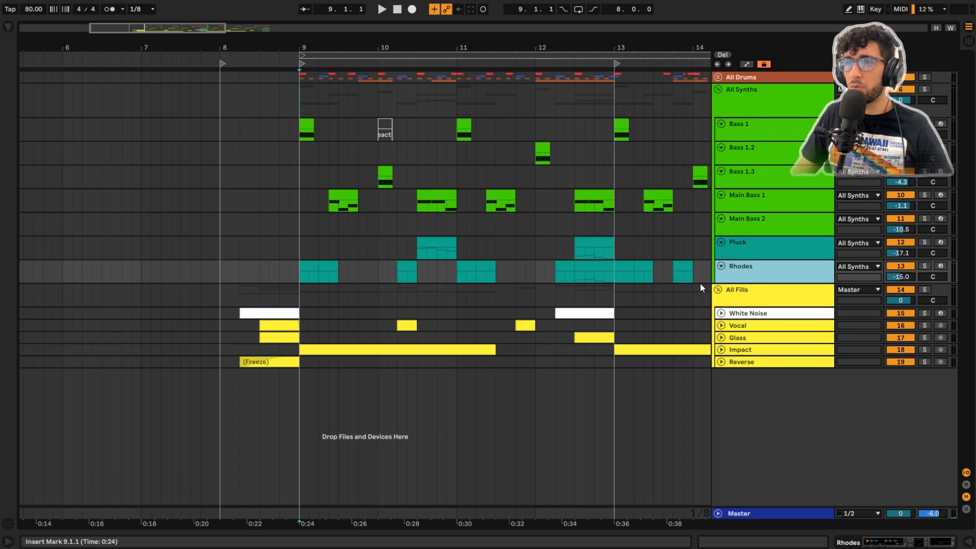
double_click(742, 261)
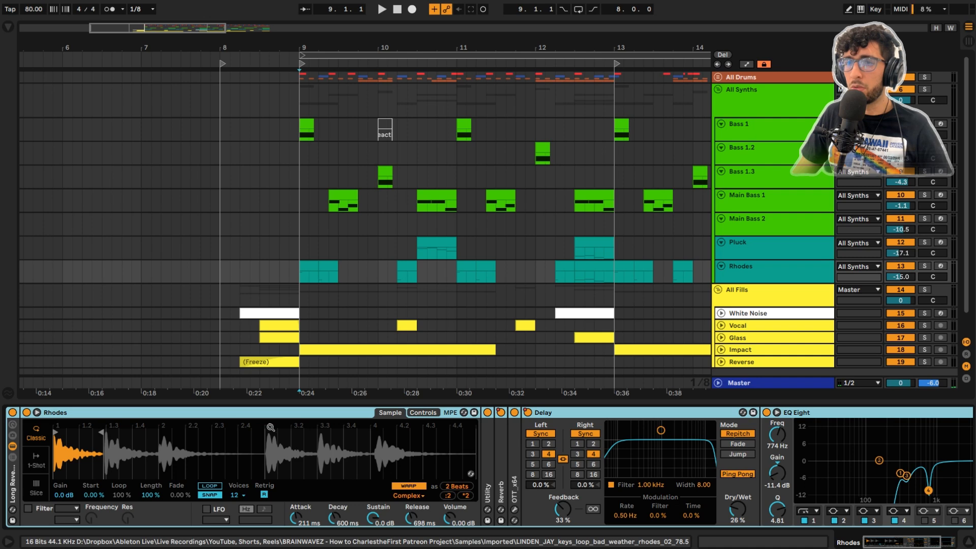
left_click(804, 281)
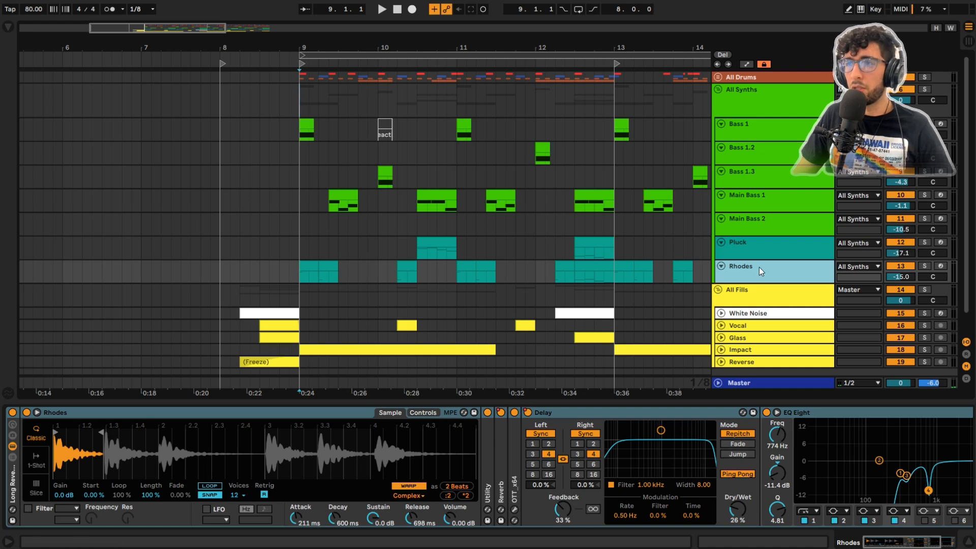
Step: Solo the Rhodes track and play it from bar 9 with the Reverb, OTT and Delay bypassed
key("s")
key("space")
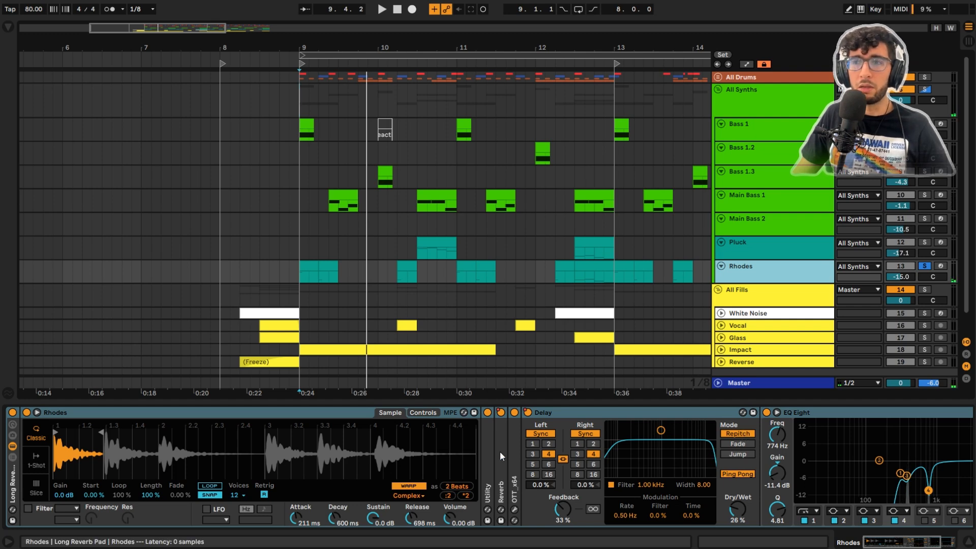
left_click(527, 412)
key("space")
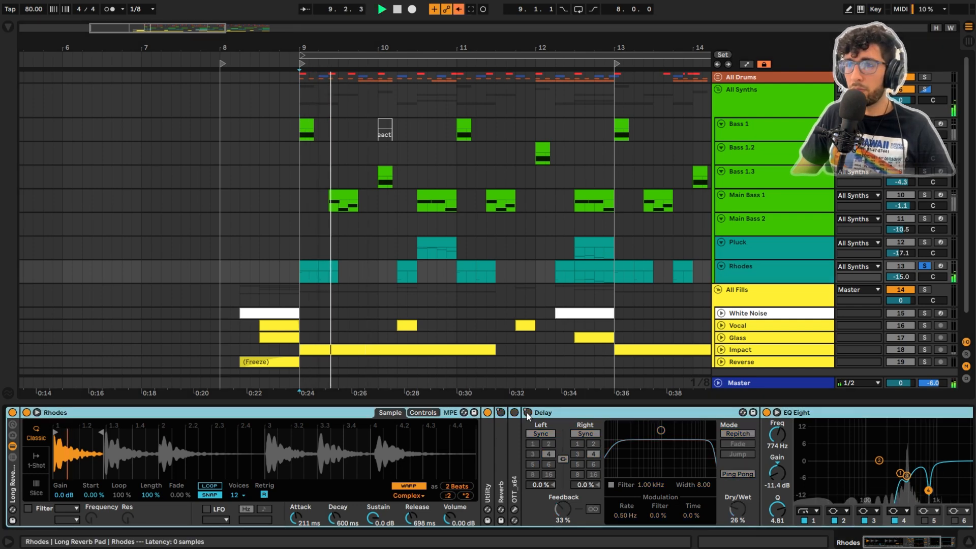
key("space")
left_click(938, 545)
left_click(883, 543)
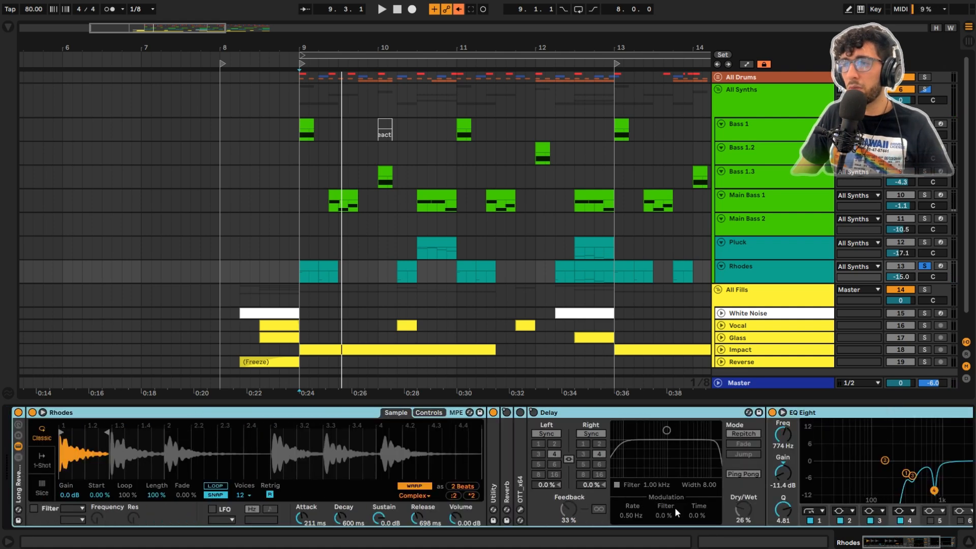
Step: Expand the Reverb on the Rhodes track and turn the Reverb, OTT and Delay back on
double_click(504, 443)
left_click(507, 413)
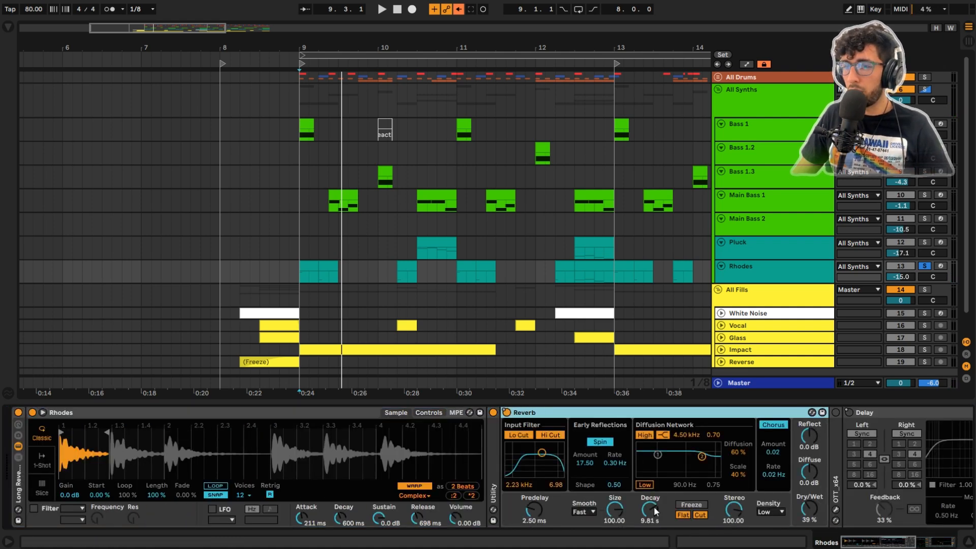
right_click(507, 412)
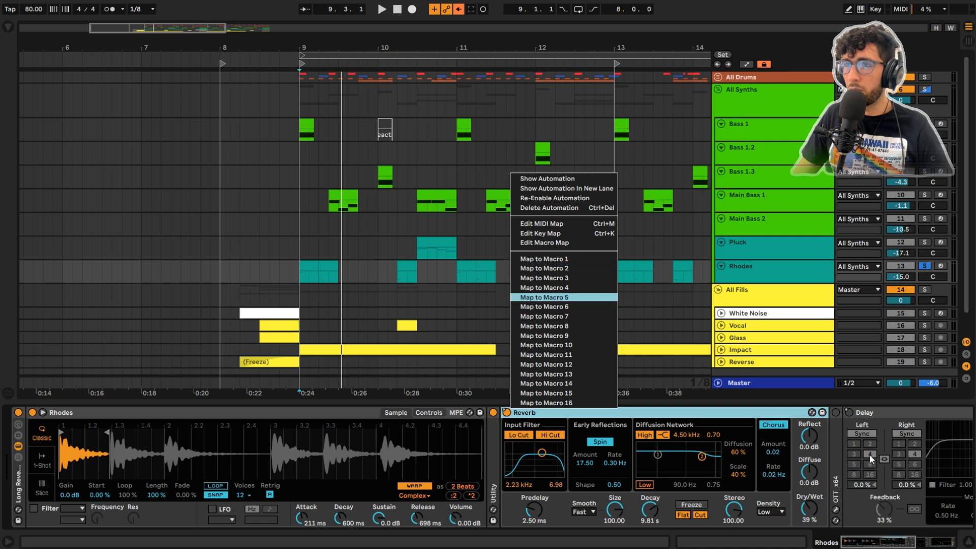
left_click(835, 413)
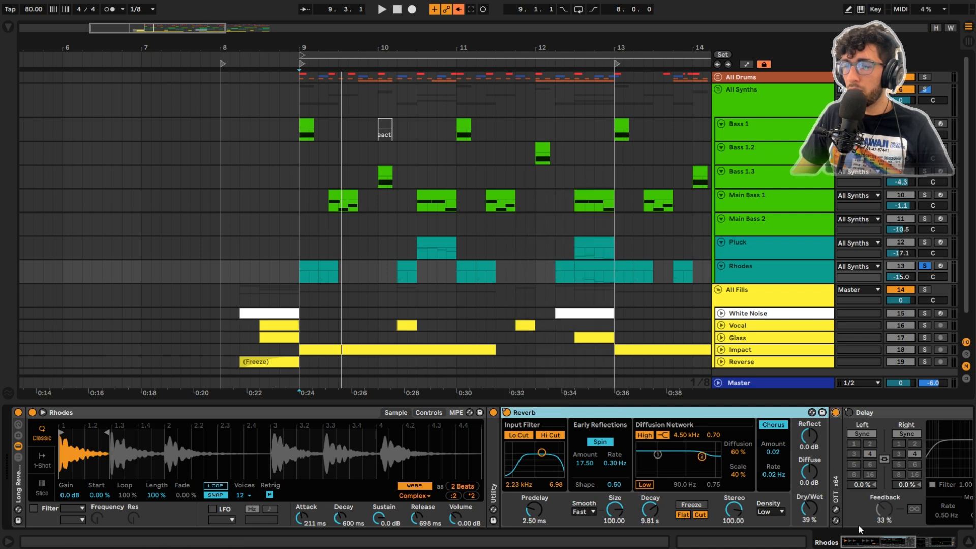
left_click(849, 413)
left_click_drag(913, 544, 859, 542)
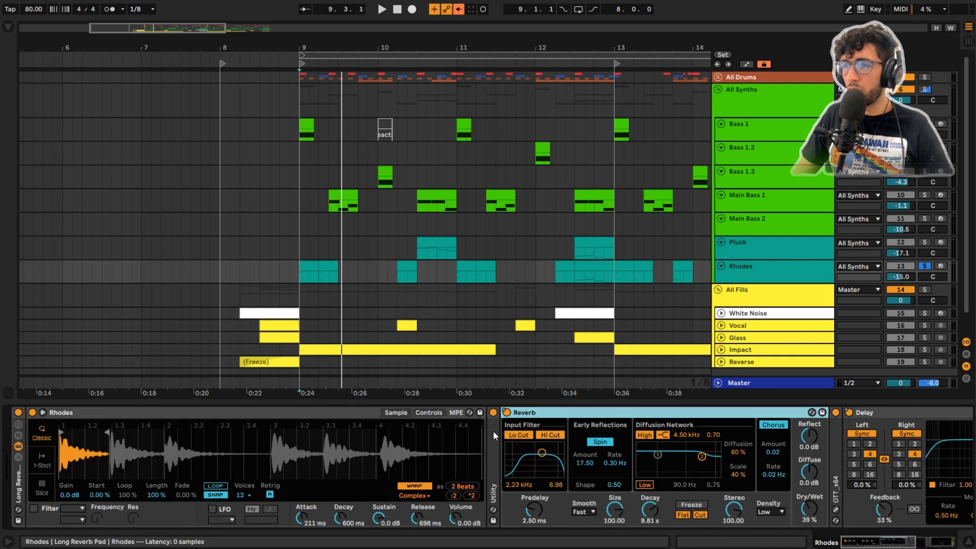
Step: Open the Rhodes MIDI clip at 10.2.1 to view its note, and select the Rhodes clip at 11.2.1
double_click(407, 270)
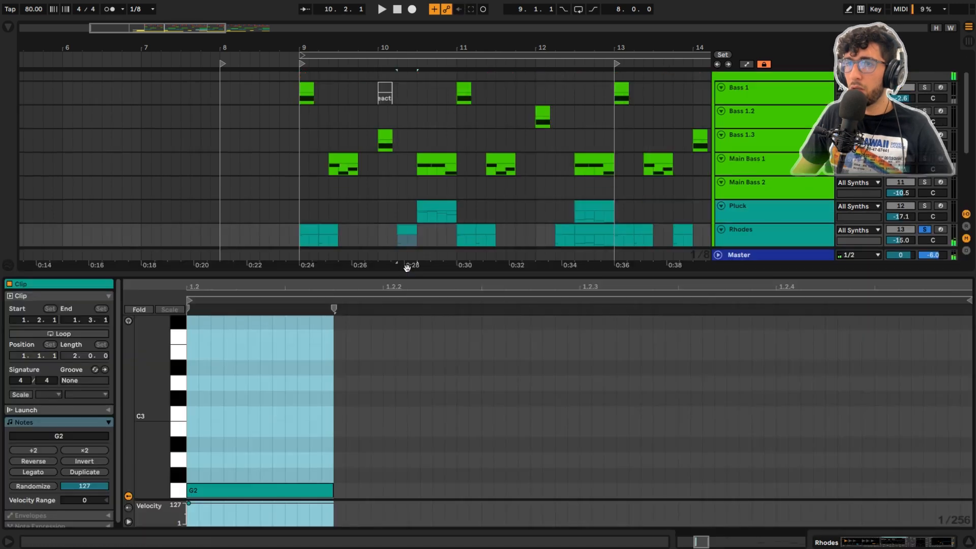
left_click(457, 236)
left_click(482, 234)
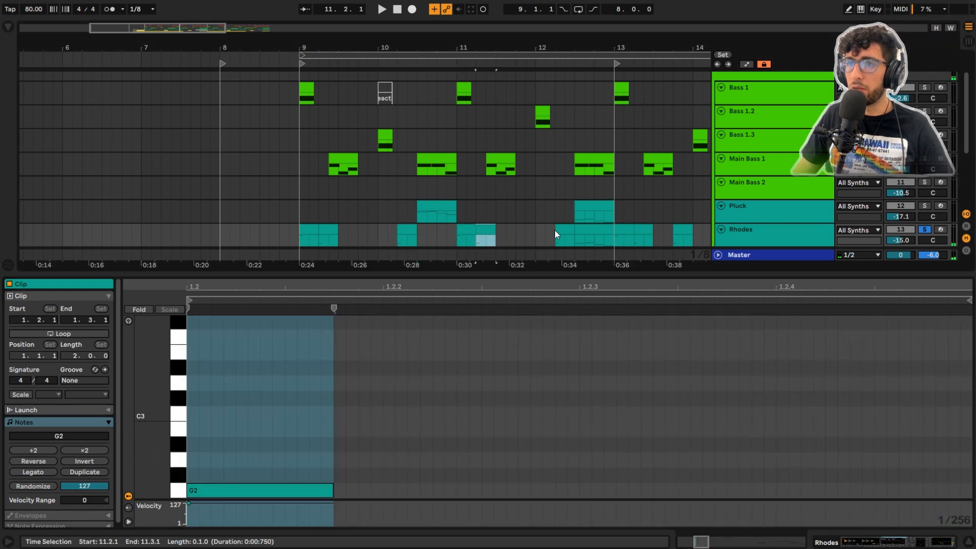
Step: Make the Pluck track taller, solo it, and play its clips at 10.3.1 and 12.3.1
left_click(772, 218)
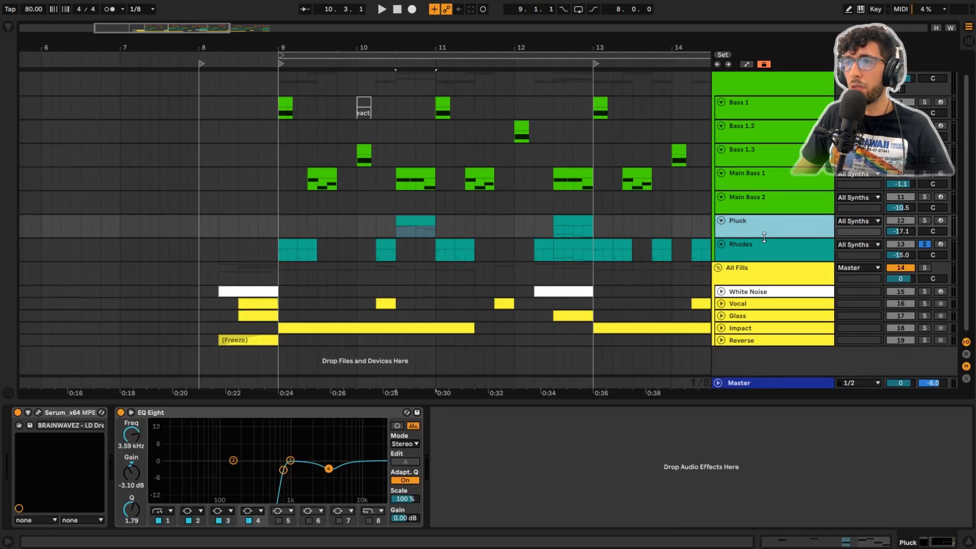
left_click_drag(767, 238, 765, 248)
key("s")
key("space")
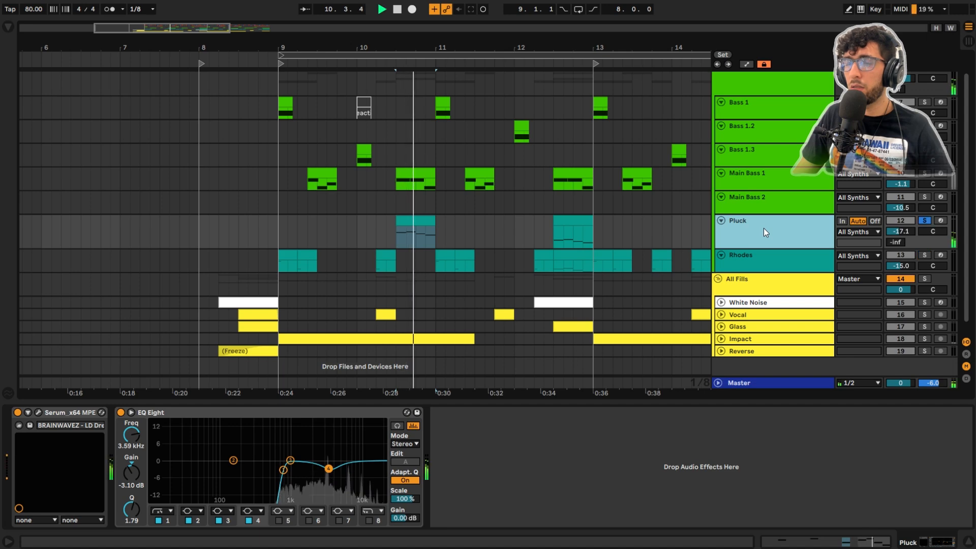
left_click(575, 227)
scroll(536, 222, "down", 4)
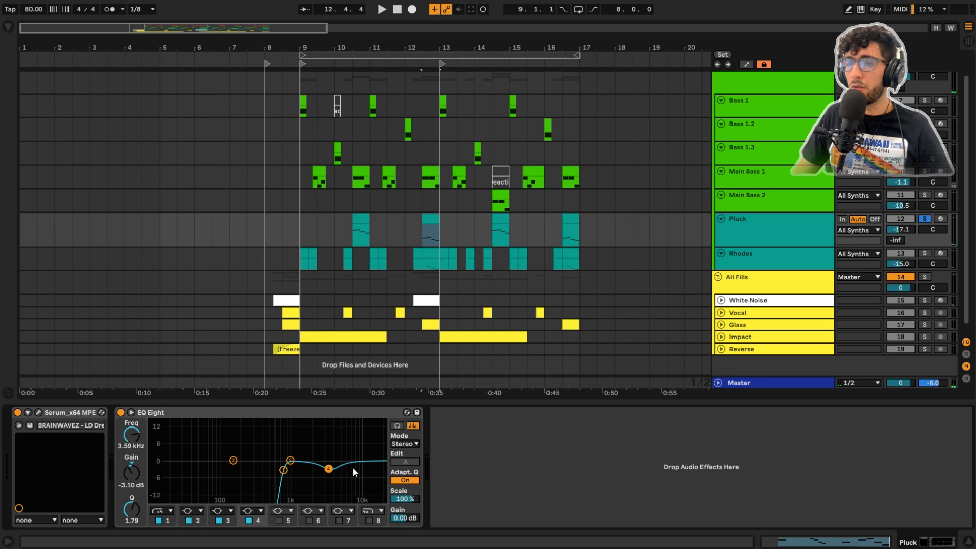
Step: Open the Serum synth on the Pluck track and look at the wavetable choices for oscillators A and B
left_click(39, 412)
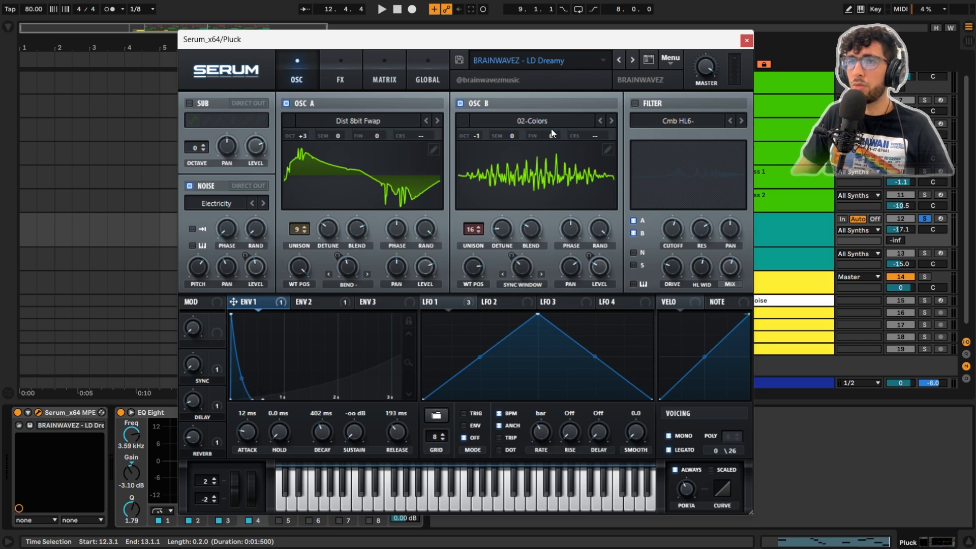
left_click(358, 122)
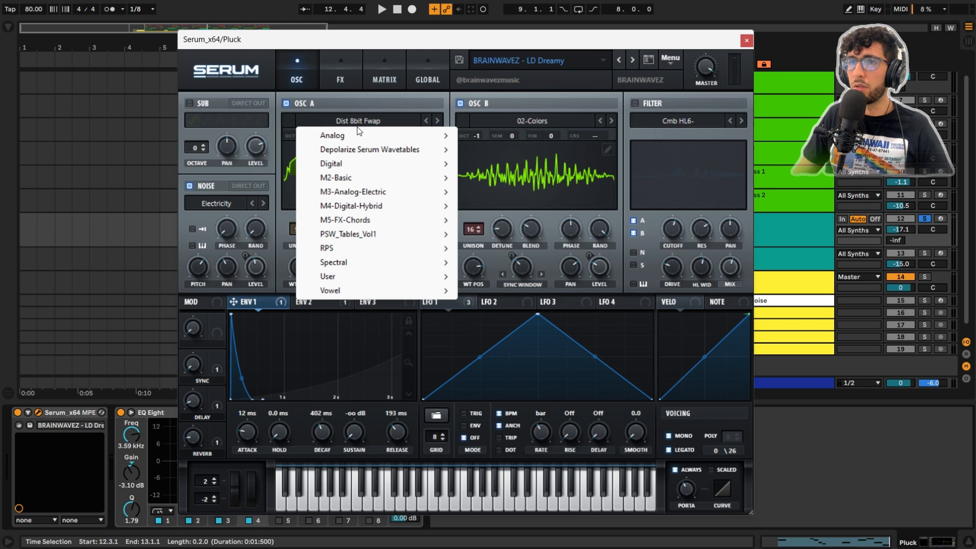
left_click(371, 100)
left_click(539, 125)
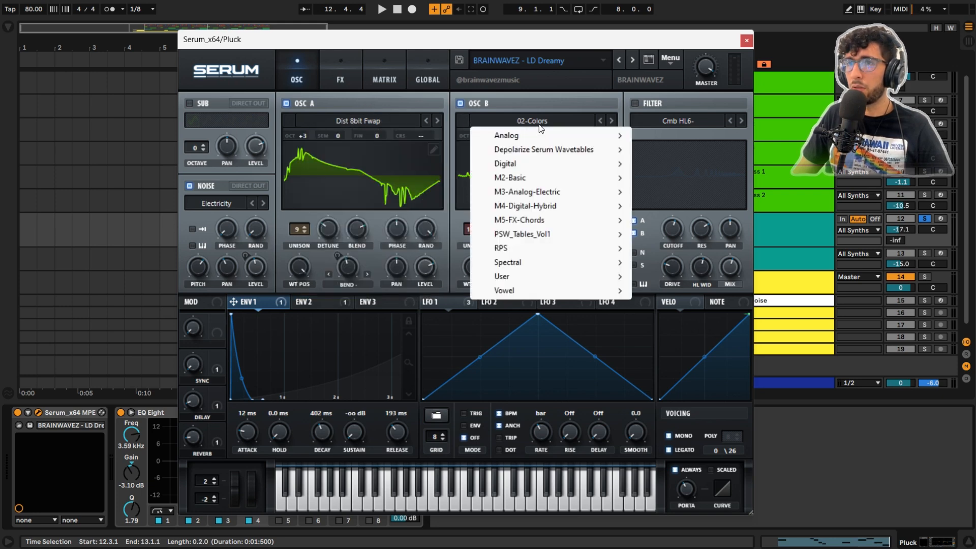
left_click(539, 111)
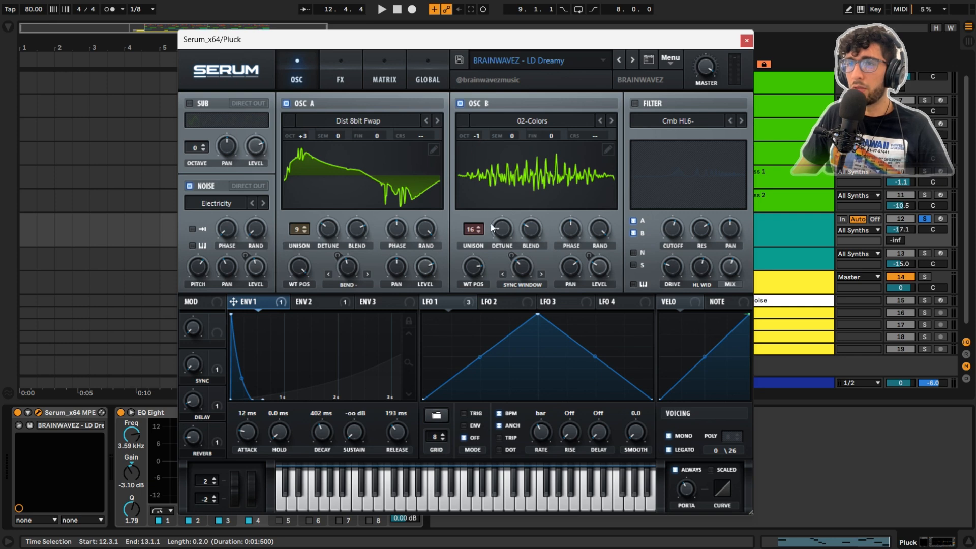
Step: Examine Serum's LFO 1 modulation while playing the pluck, and display Envelope 2
left_click(440, 302)
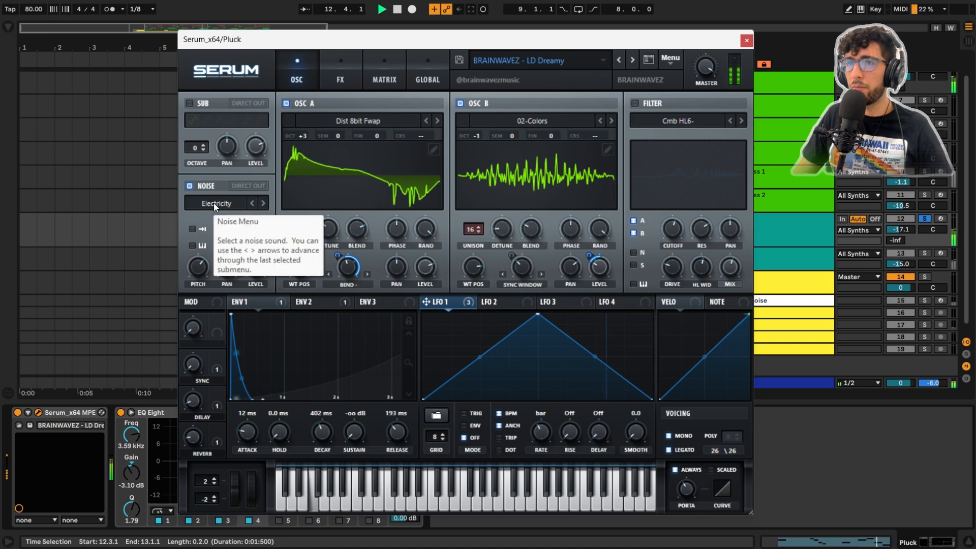
key("space")
key("space")
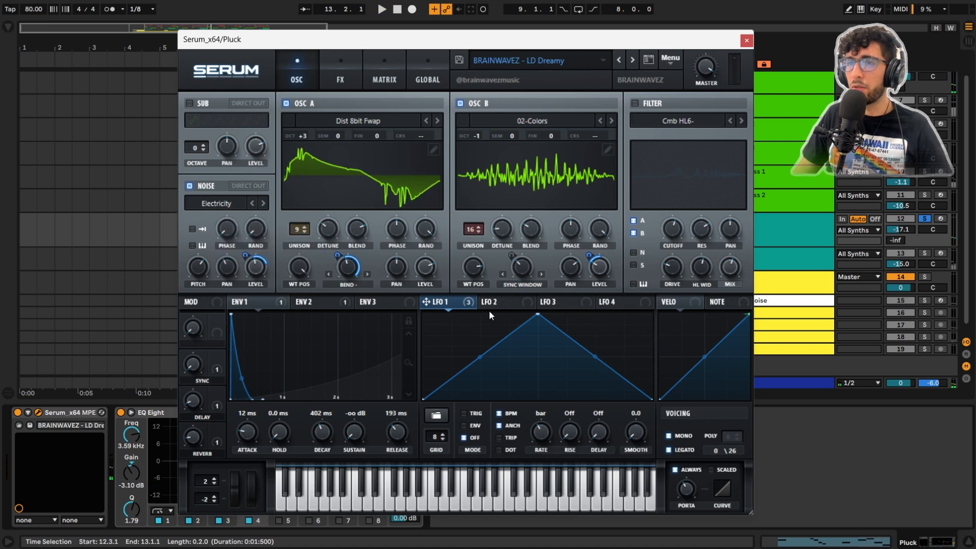
left_click(327, 304)
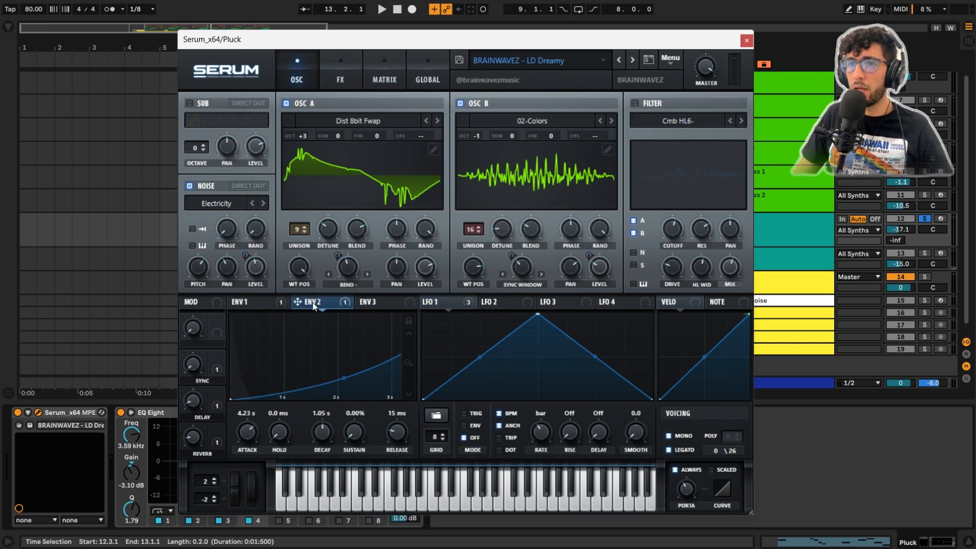
Step: Show Serum's modulation matrix for the Pluck and find the Env 2 routing to master tuning
right_click(313, 304)
left_click(312, 300)
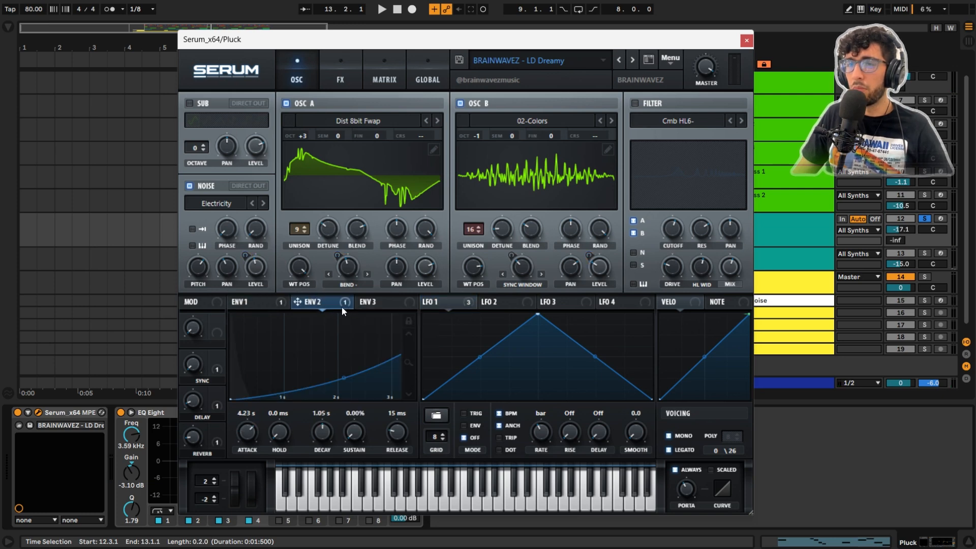
left_click(386, 81)
scroll(472, 184, "down", 4)
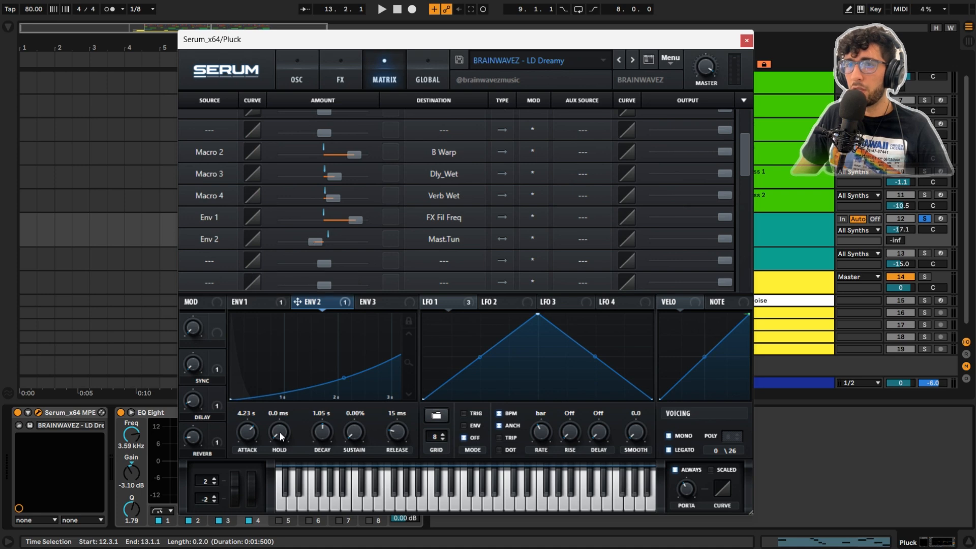
Step: Compare the pluck by ear with the Env 2 to Mast.Tun modulation active and bypassed, leaving the modulation enabled
key("space")
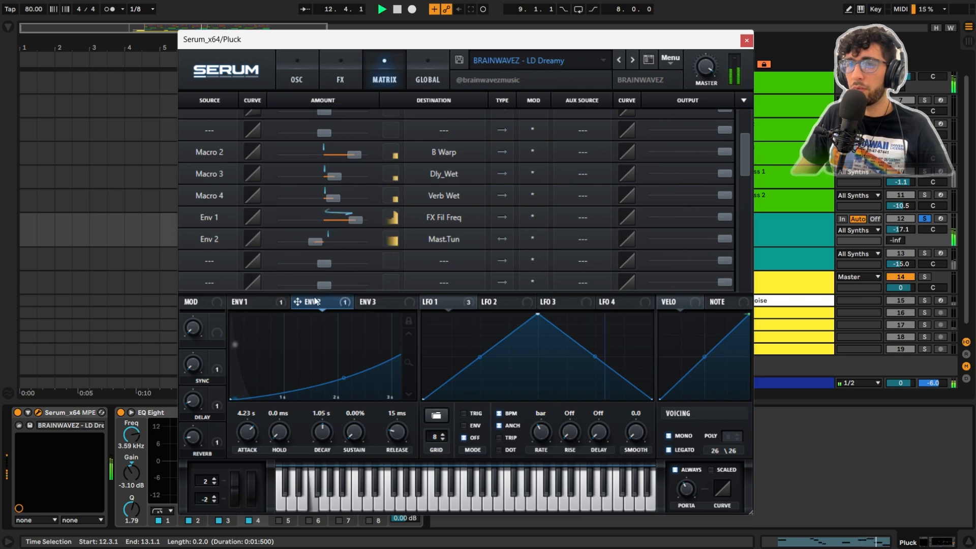
right_click(327, 311)
left_click(341, 317)
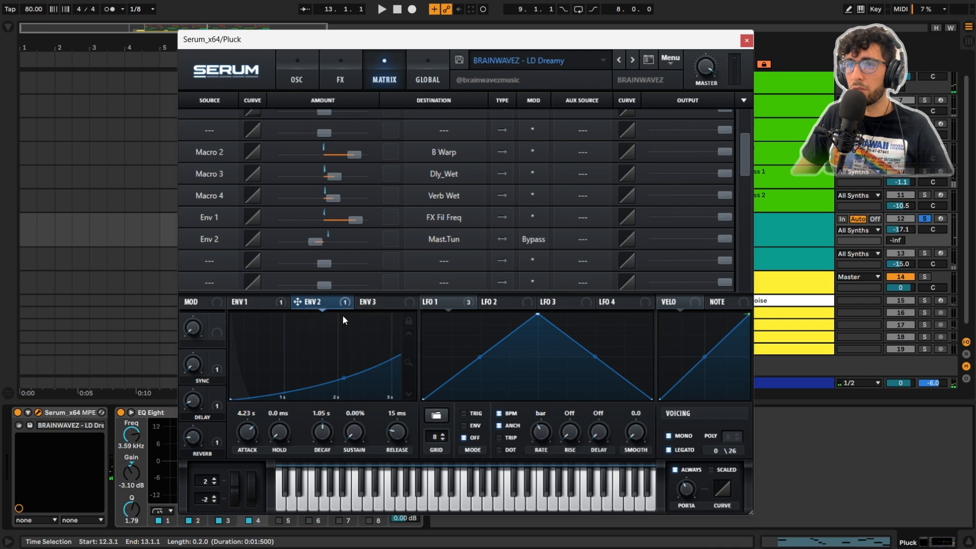
key("space")
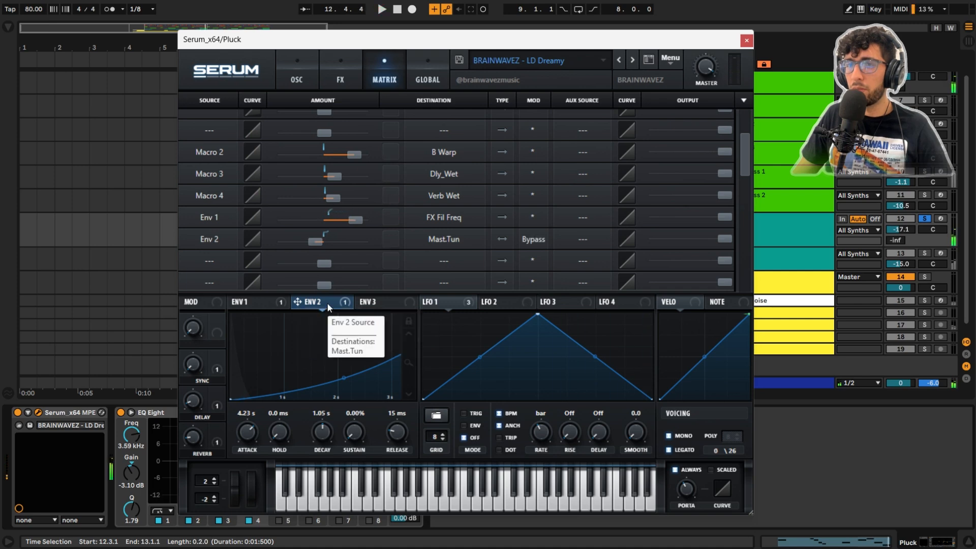
right_click(328, 304)
left_click(345, 317)
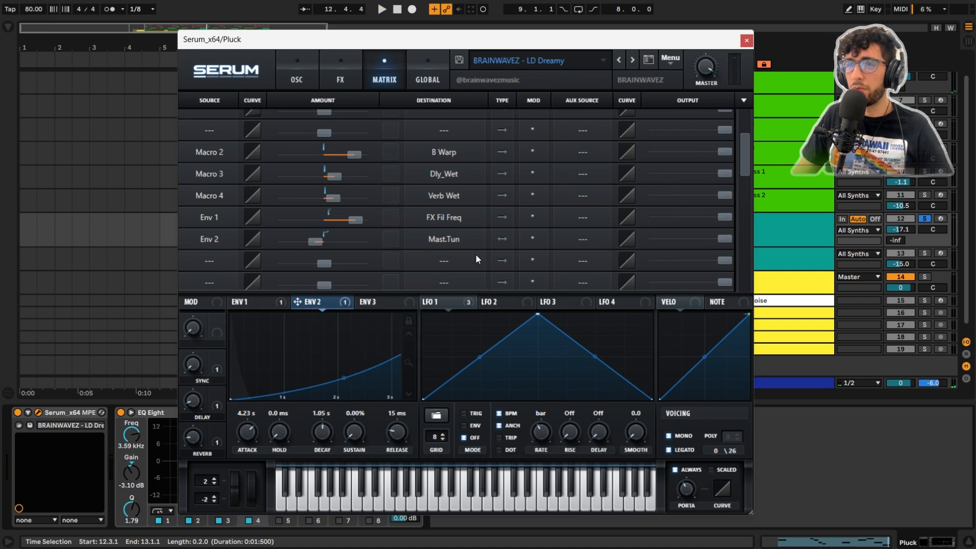
Step: Display Envelope 1, then enable Serum's Hyper/Dimension and Delay effects on the Pluck while auditioning the sound
left_click(254, 300)
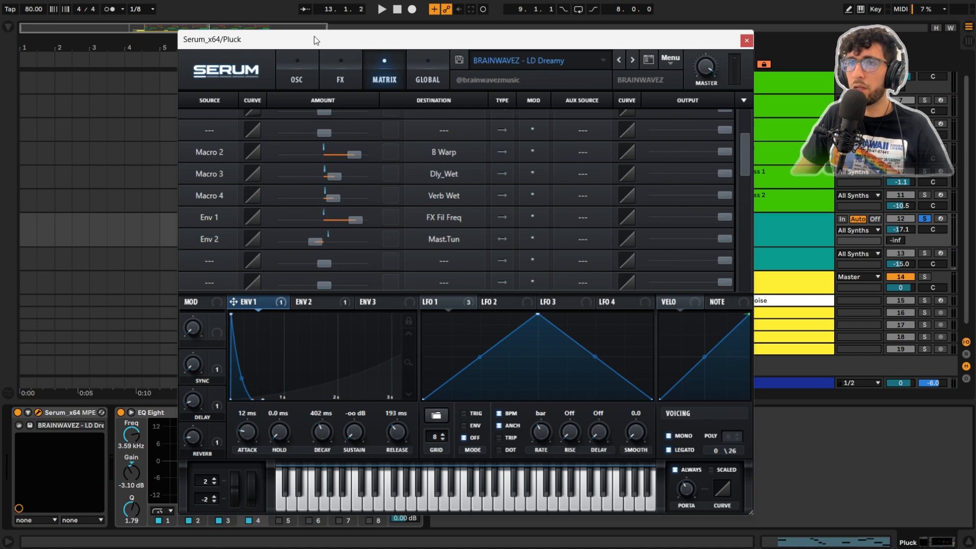
left_click(297, 76)
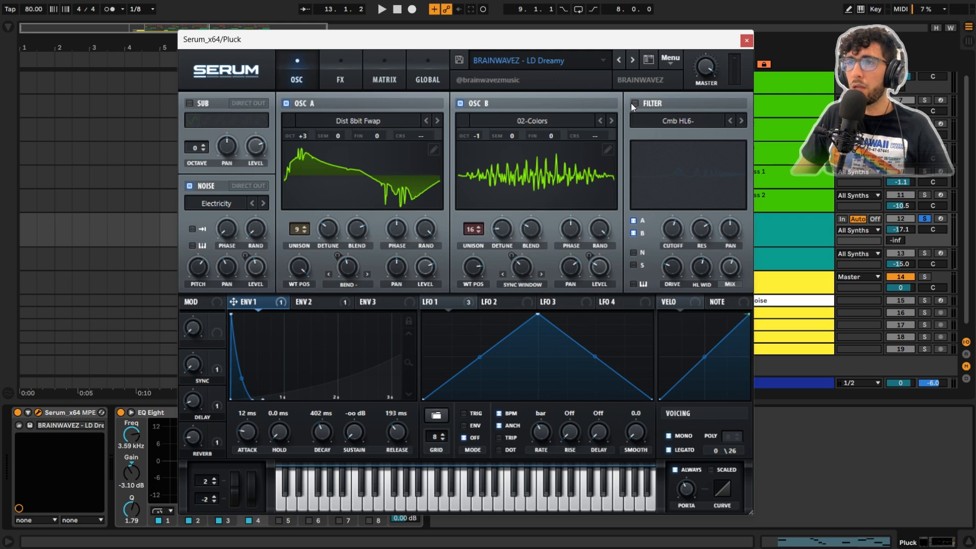
left_click(336, 71)
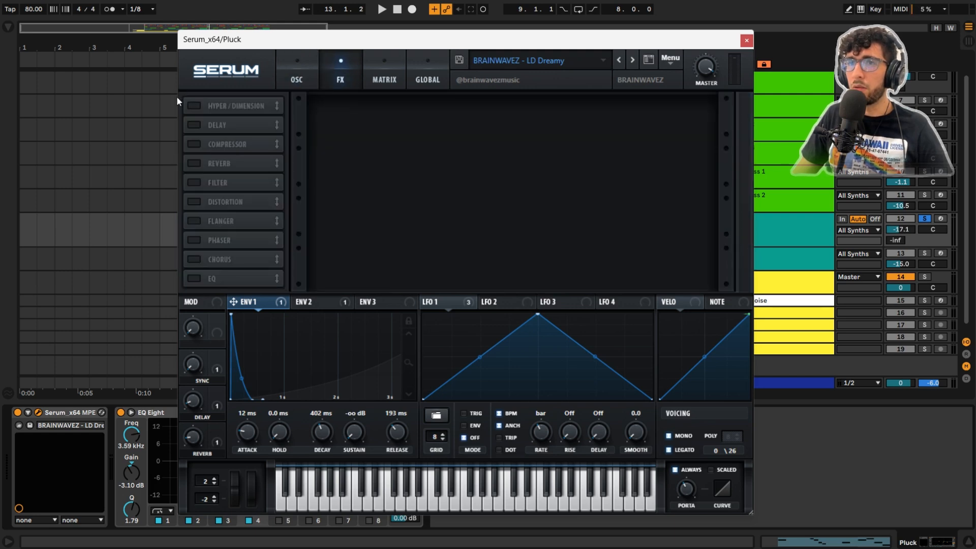
left_click(194, 106)
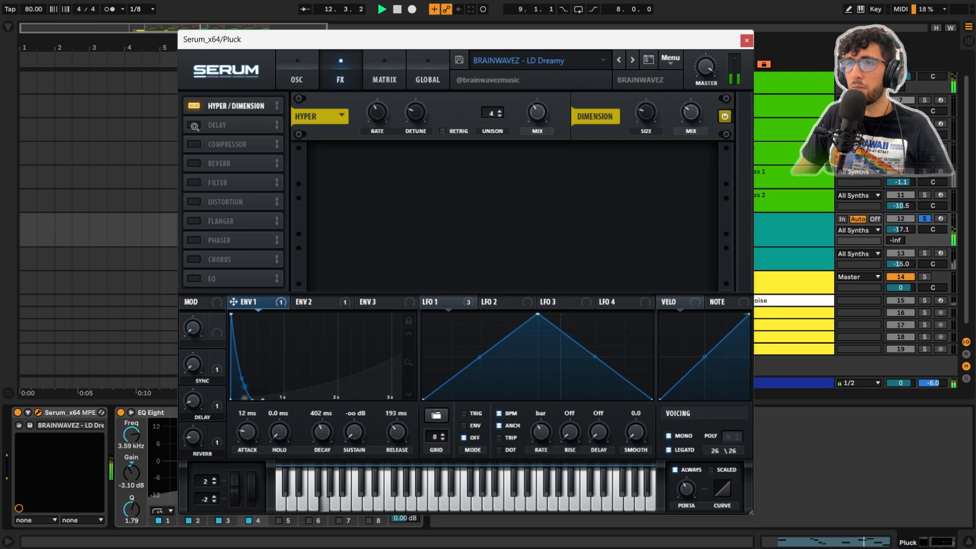
left_click(193, 125)
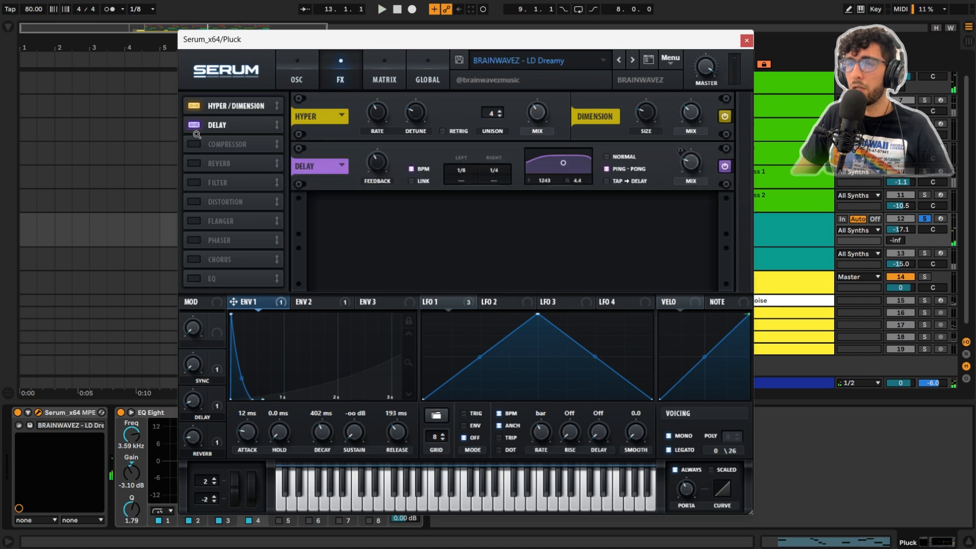
key("space")
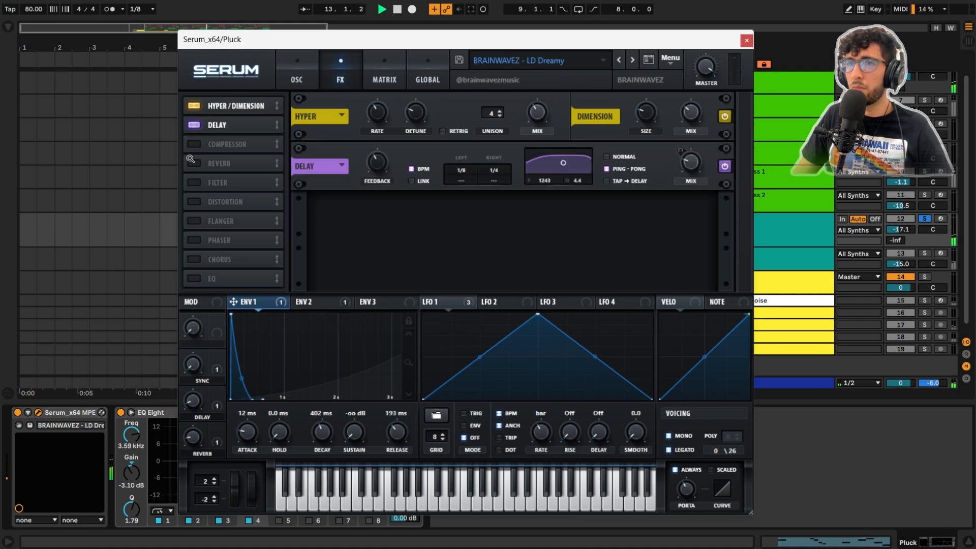
key("space")
Step: Enable Serum's Compressor, Reverb and Filter effects on the Pluck, playing the clip as each one is added
left_click(194, 144)
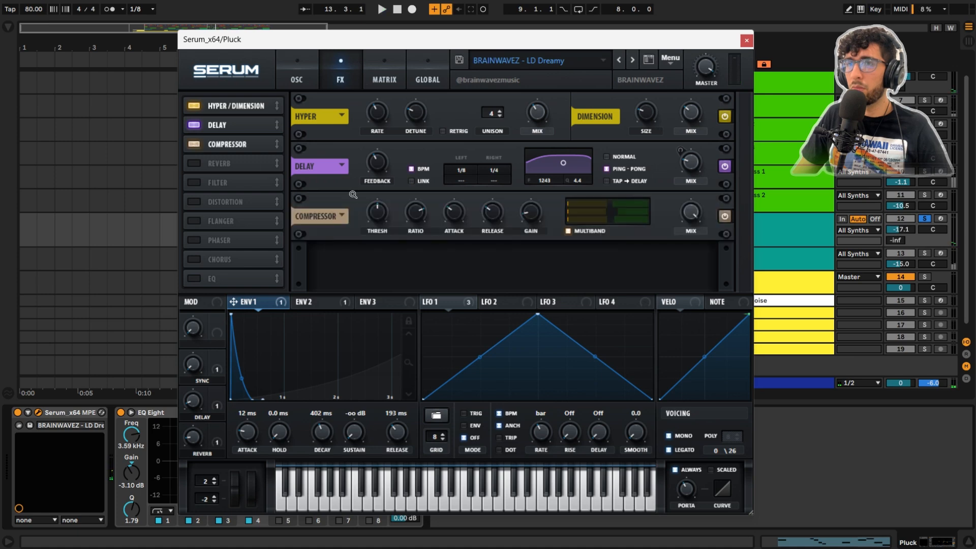
key("space")
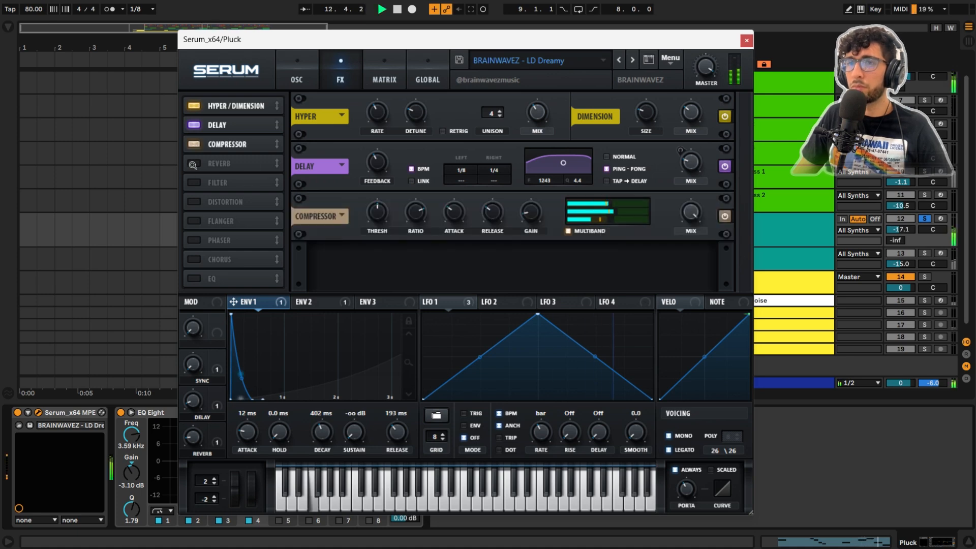
key("space")
left_click(193, 163)
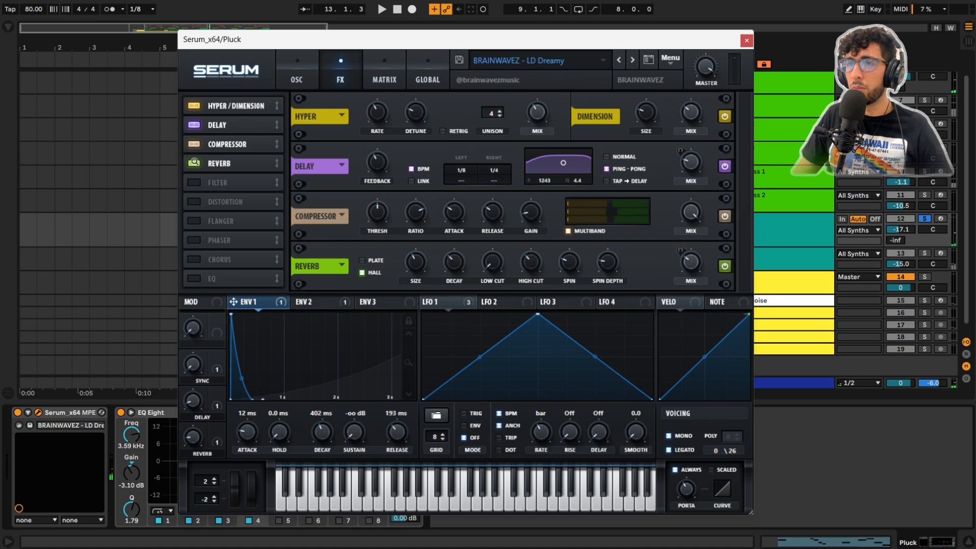
key("space")
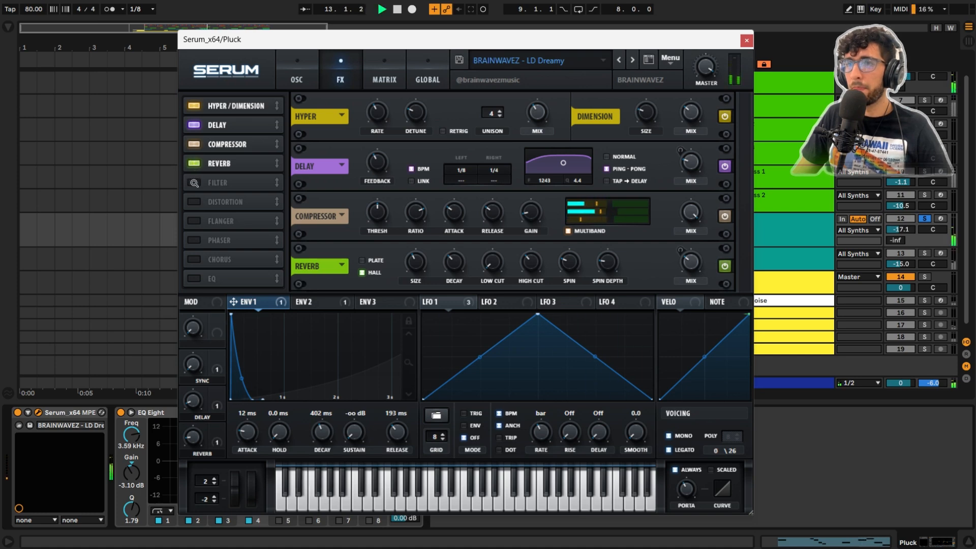
left_click(194, 183)
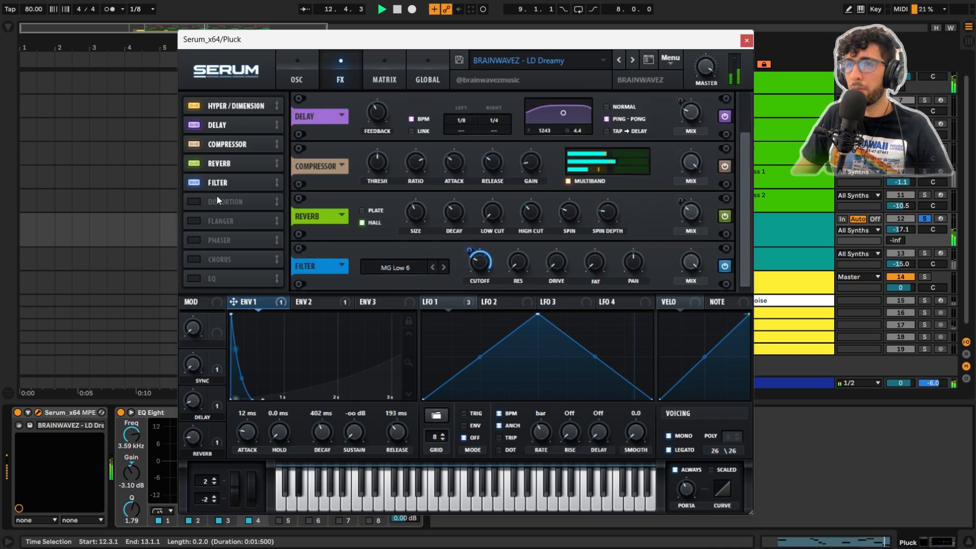
key("space")
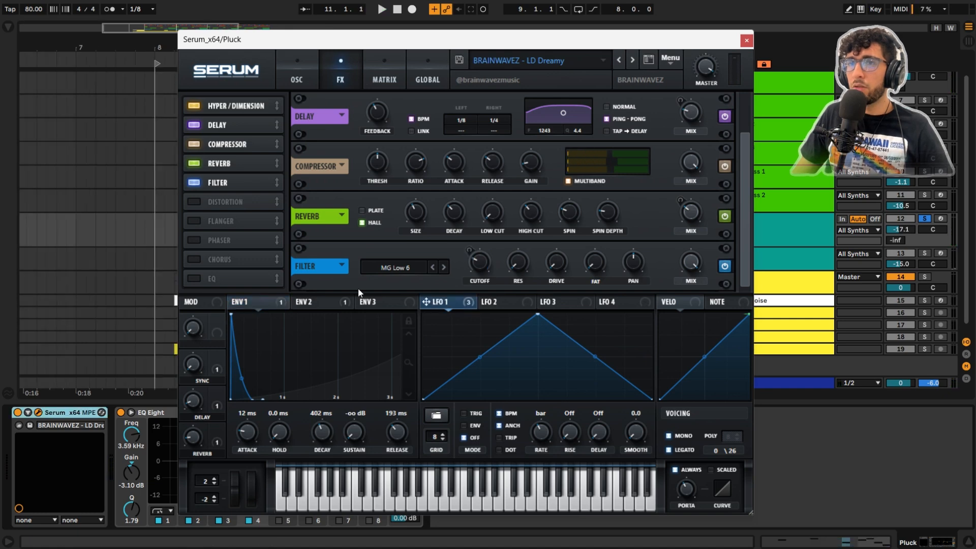
Step: Examine Envelope 1's modulation of the filter cutoff and LFO 1's modulation of oscillator A's warp and oscillator B's level while playing the pluck
left_click(232, 306)
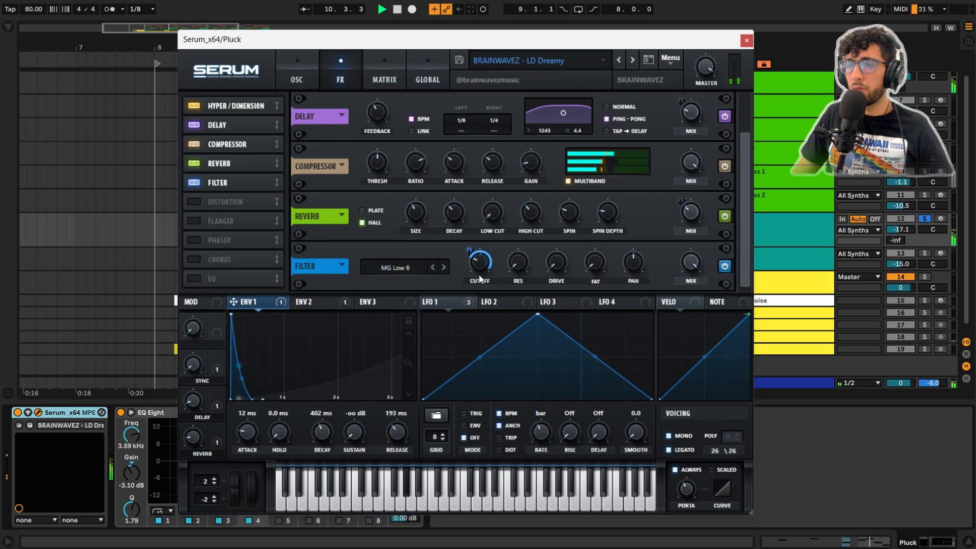
left_click(295, 63)
left_click(467, 301)
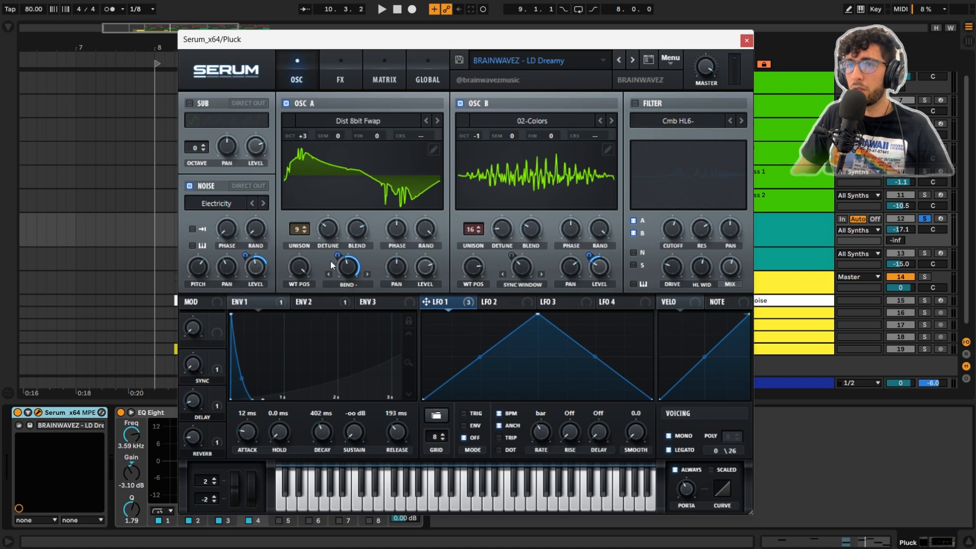
mouse_move(344, 256)
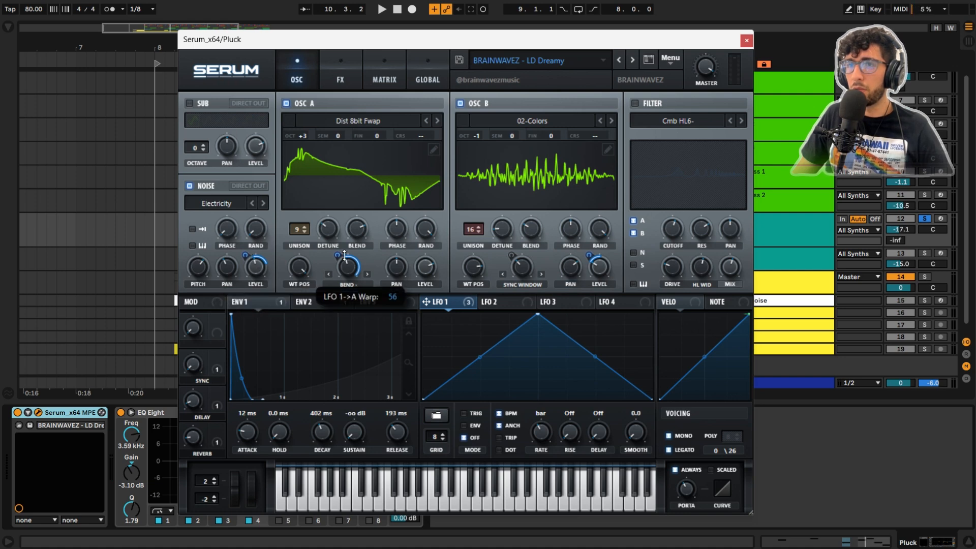
mouse_move(594, 270)
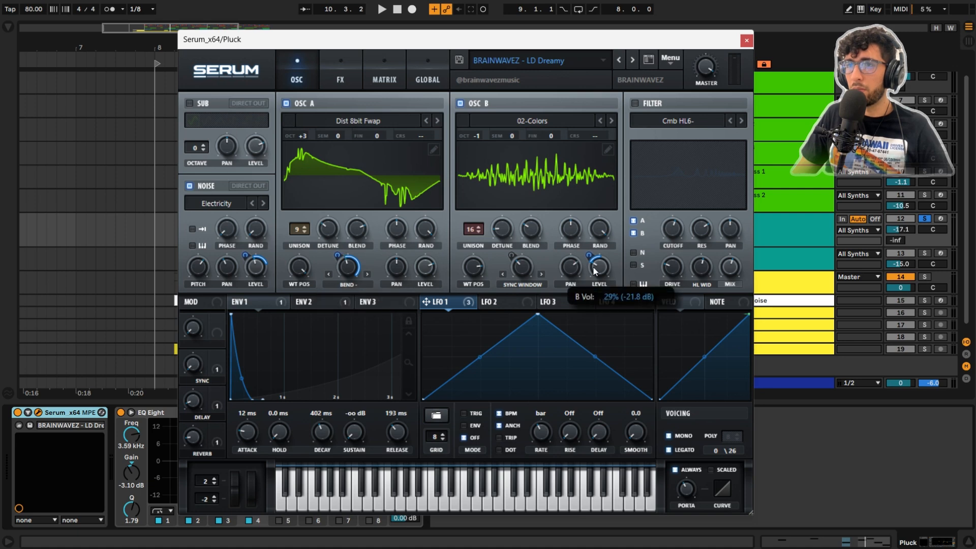
key("space")
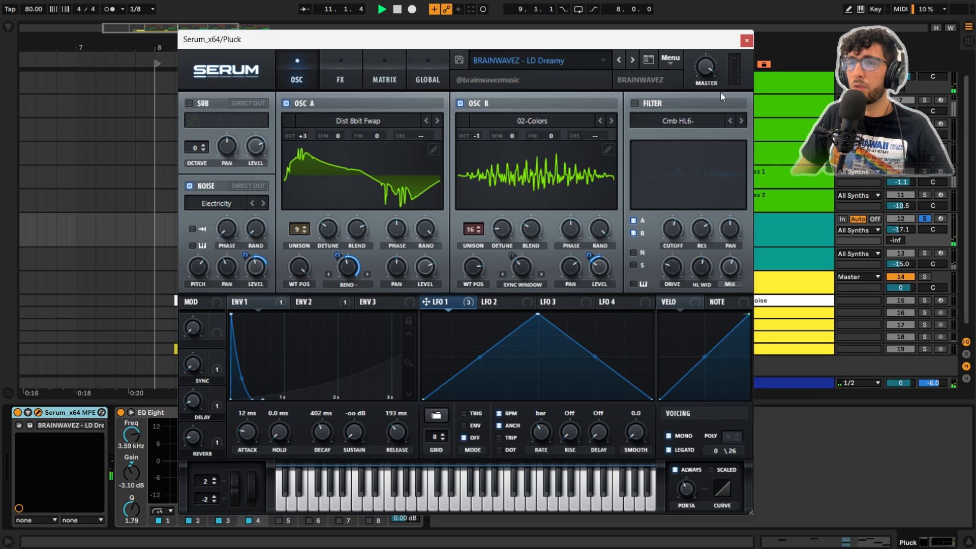
key("space")
Step: Review the Pluck's Serum effects, close the synth window, and collapse the device view below the arrangement
left_click(343, 74)
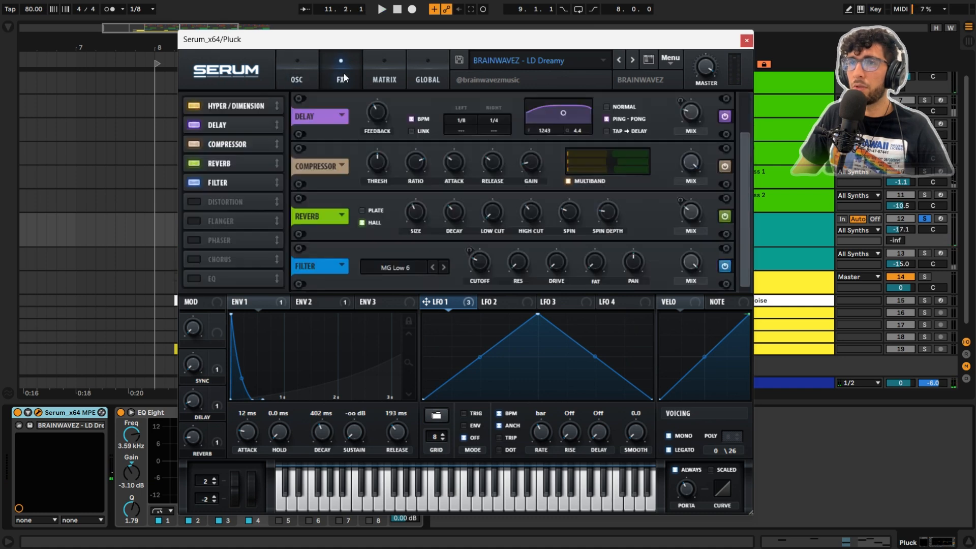
left_click(746, 40)
left_click(243, 136)
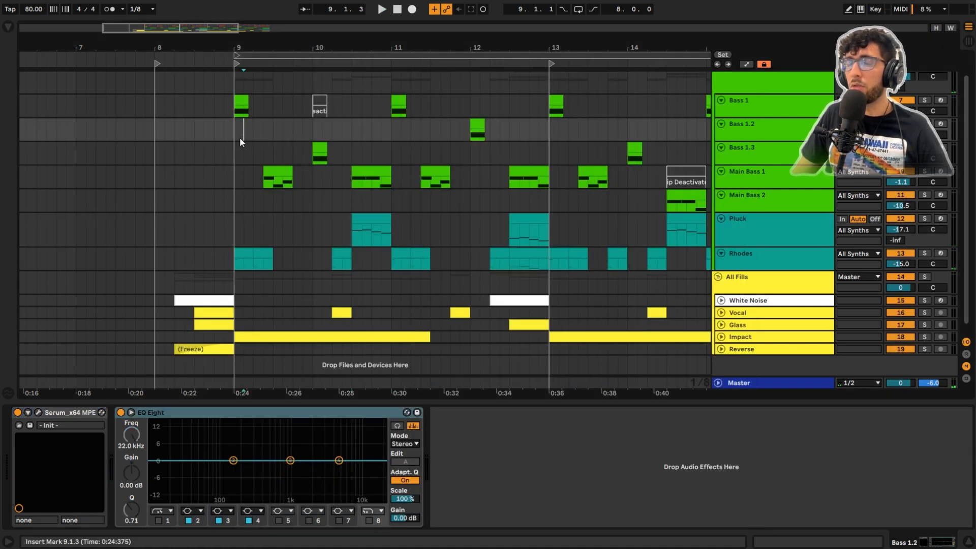
scroll(242, 142, "down", 1)
left_click(968, 542)
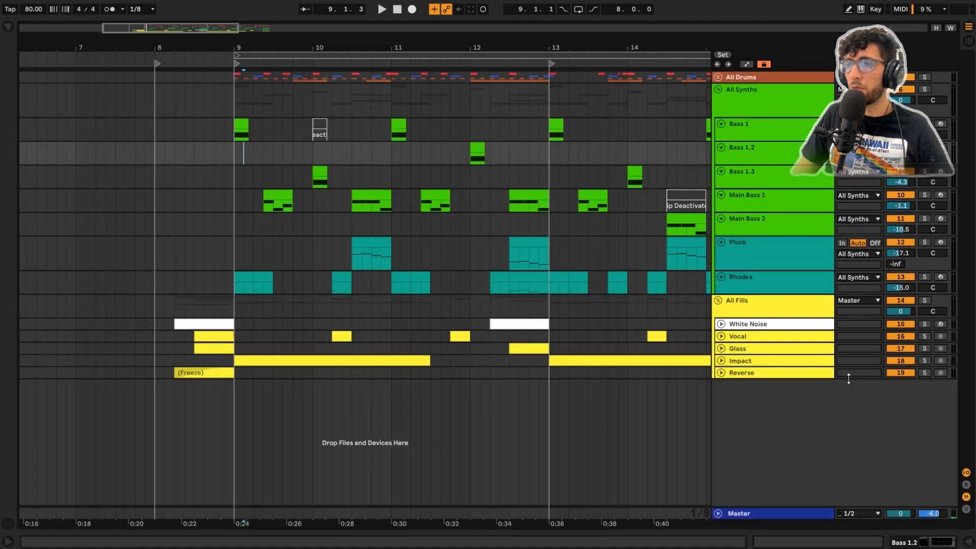
Step: Solo the All Synths group and play the Bass 1 clip at 9.1.1
left_click(252, 129)
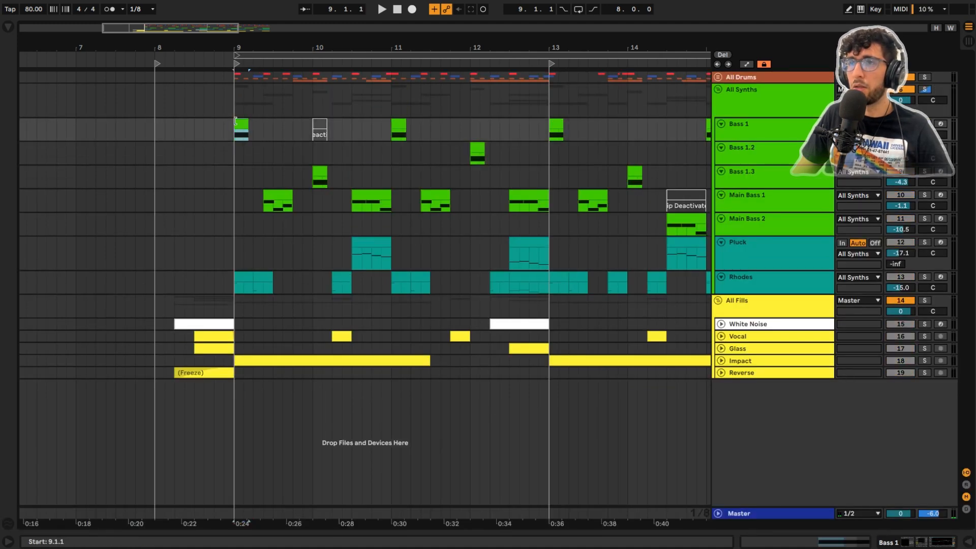
left_click(239, 135)
key("space")
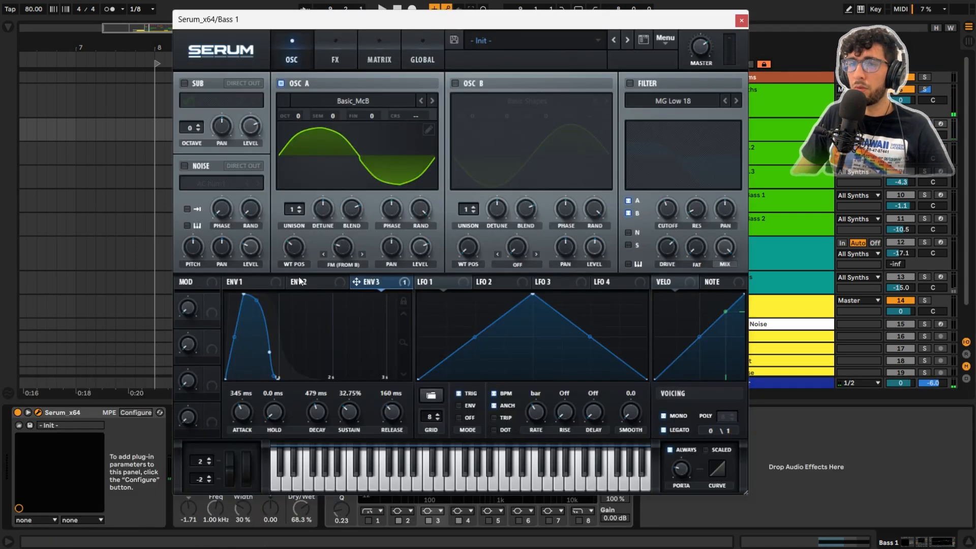
Step: Open the Serum synth on the Bass 1 track, look at oscillator A's wavetable choices, and audition the bass
left_click(239, 282)
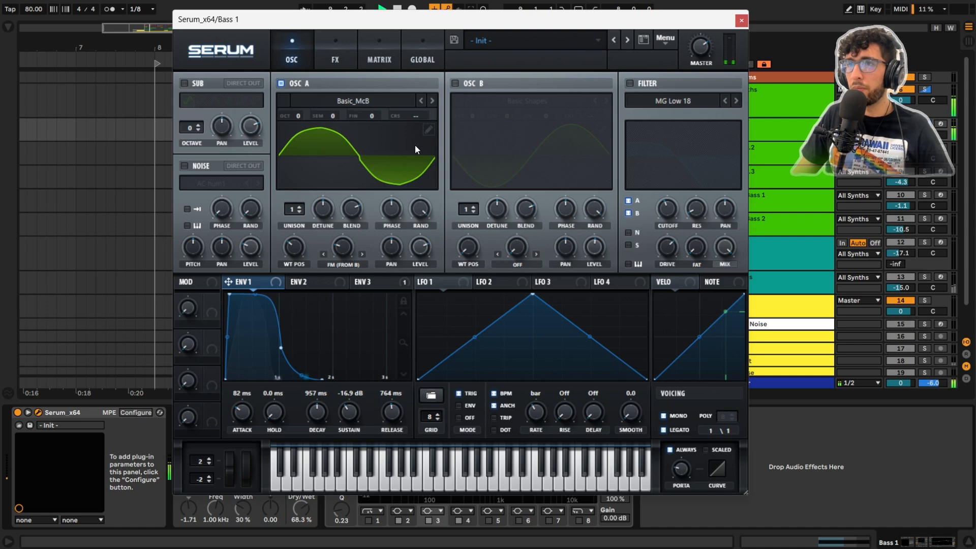
left_click(326, 42)
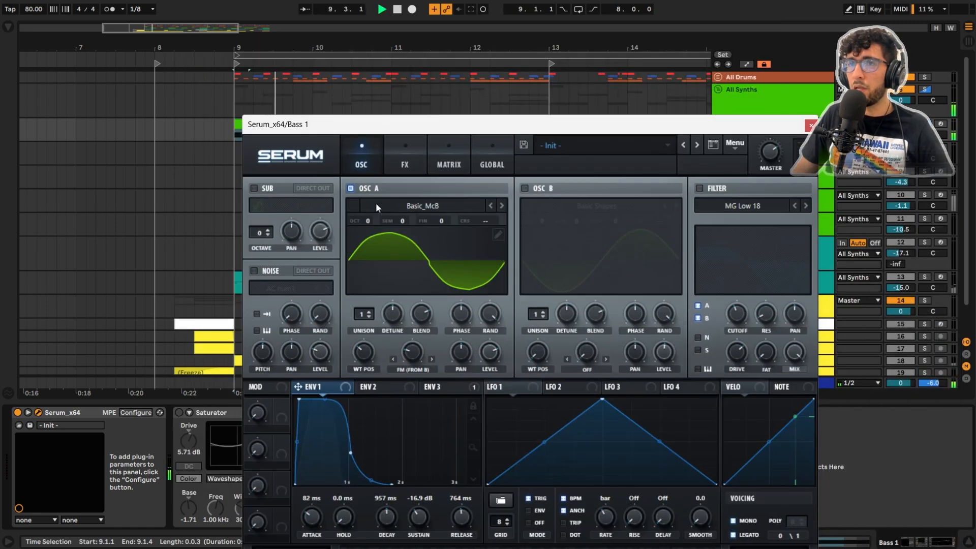
left_click(437, 206)
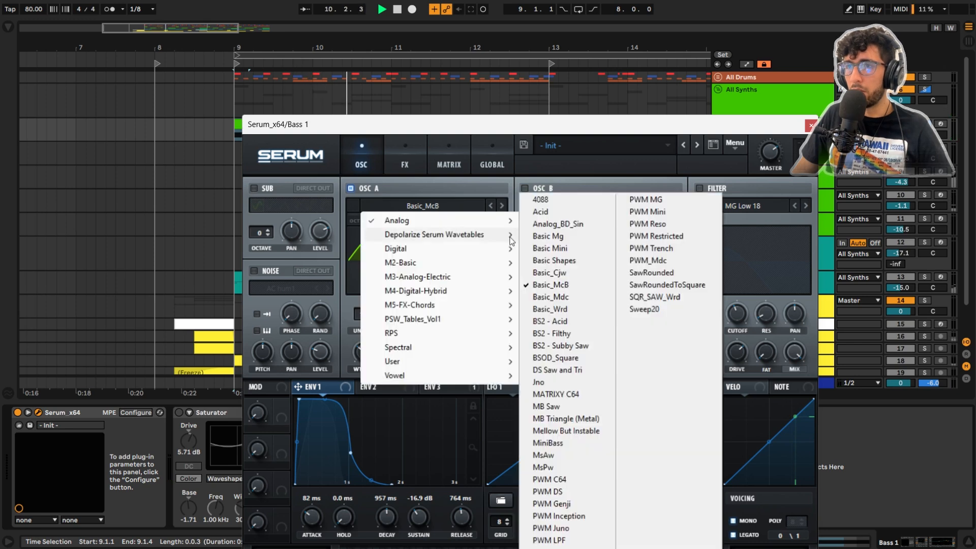
left_click(458, 128)
key("space")
key("space")
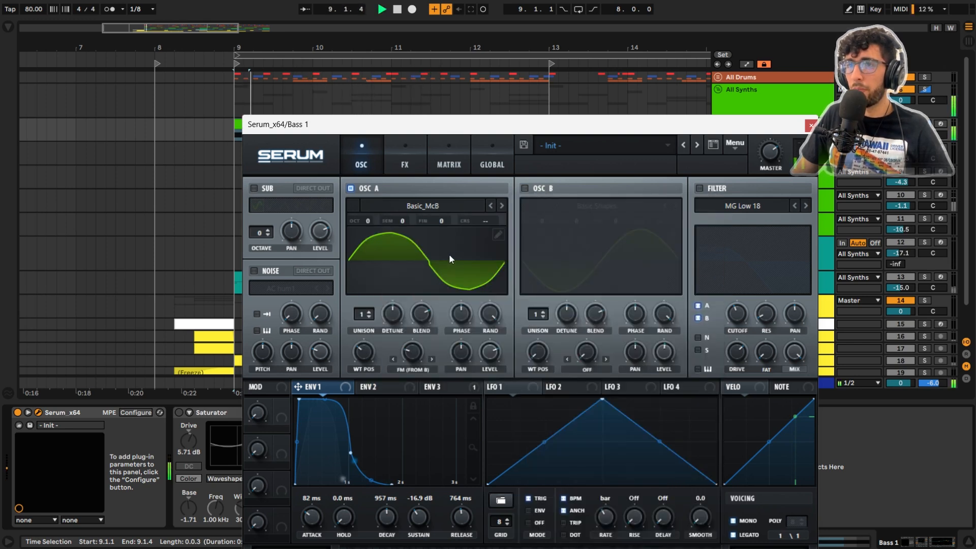
key("space")
Step: Enable oscillator B with Basic Shapes and the MG Low 18 filter in the Bass 1 Serum, playing the clip after each
left_click(525, 188)
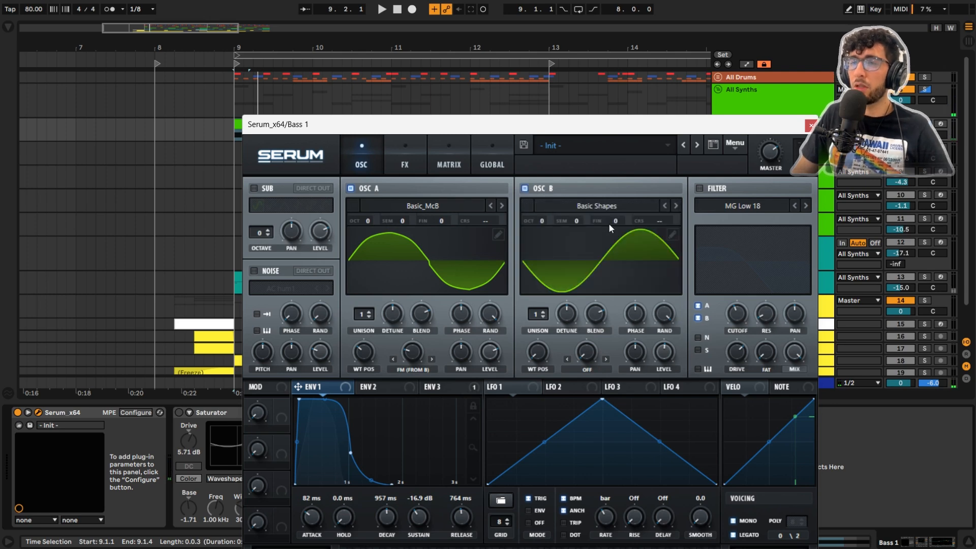
key("space")
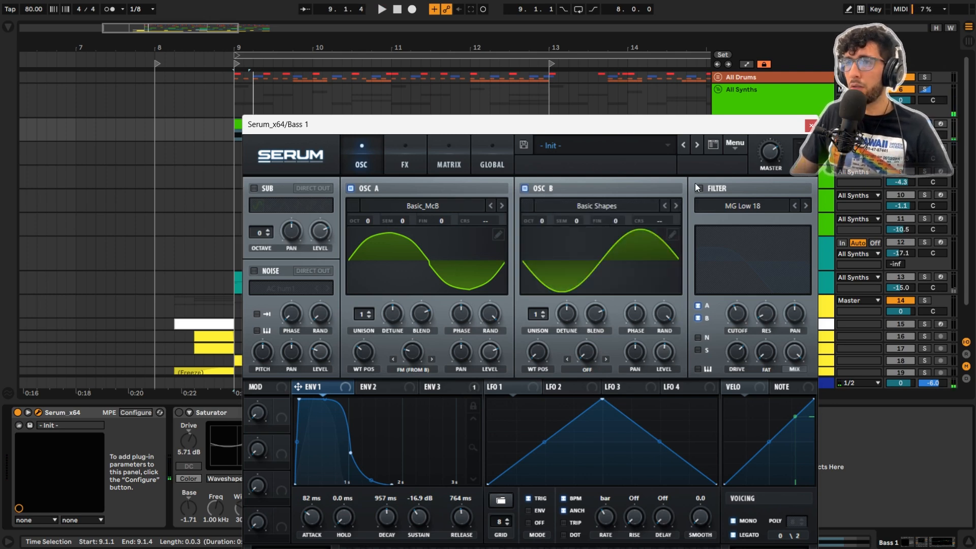
left_click(699, 188)
key("space")
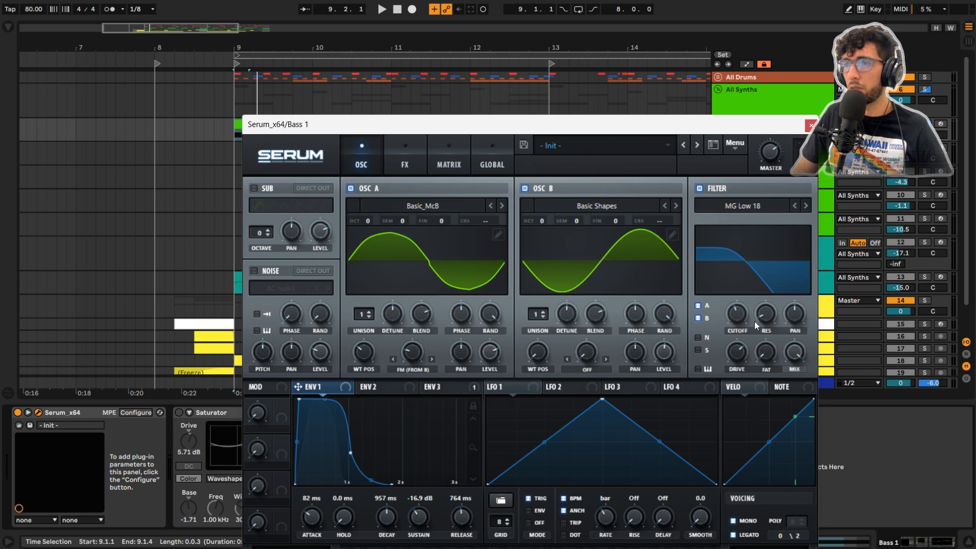
Step: Enable the SoftClip distortion and multiband compressor in the Bass 1 Serum effects and play the clip
left_click(407, 158)
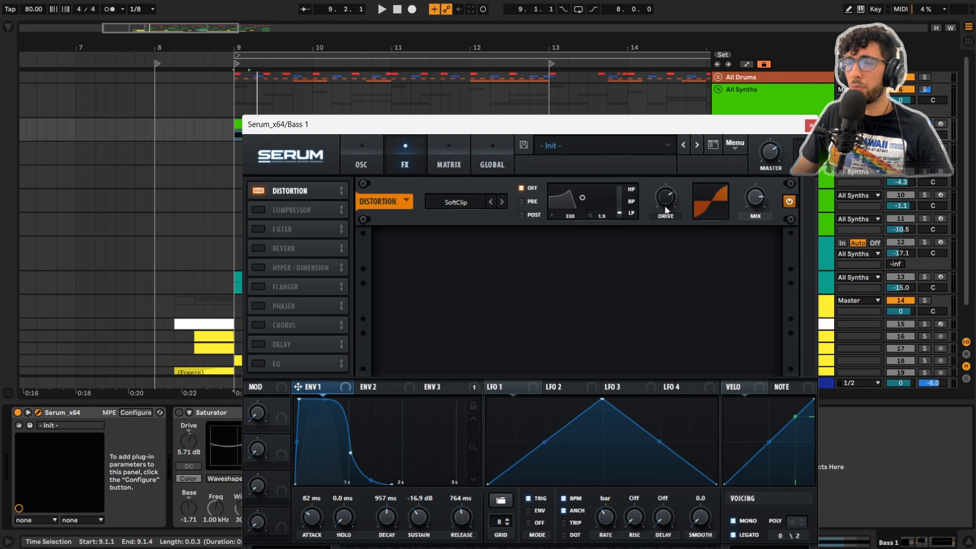
left_click(252, 210)
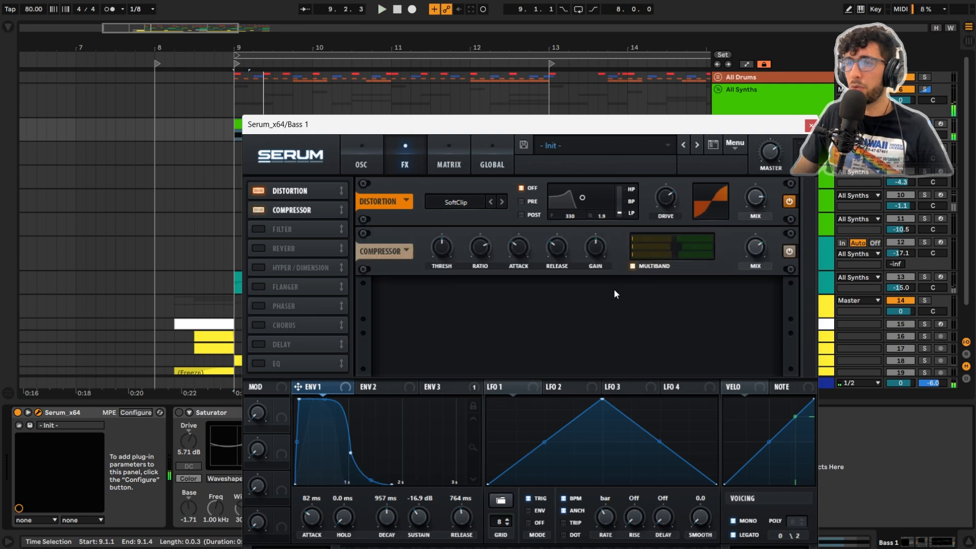
key("space")
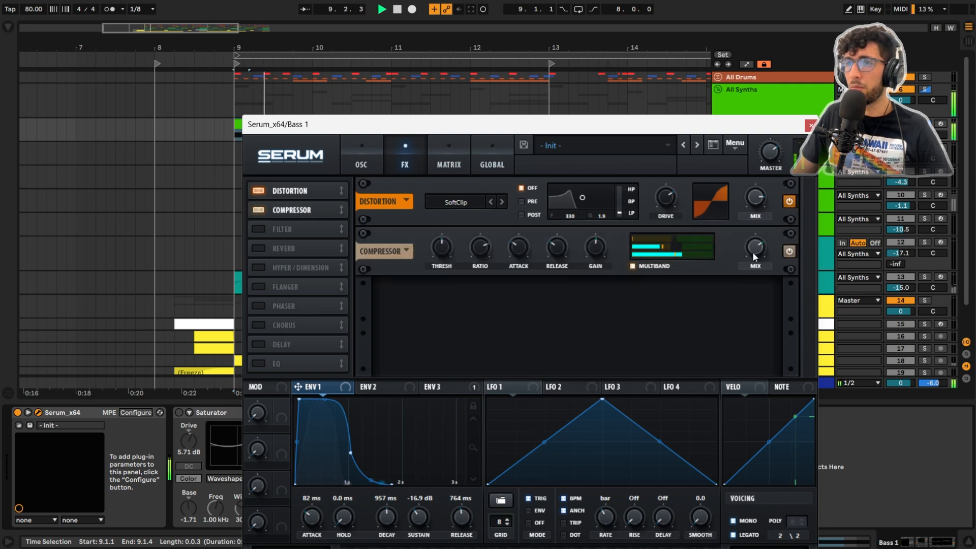
Step: Enable the MG Low 6 filter and reverb in Serum's effects, check LFO 2 and Env 3, and close the synth window
left_click(262, 229)
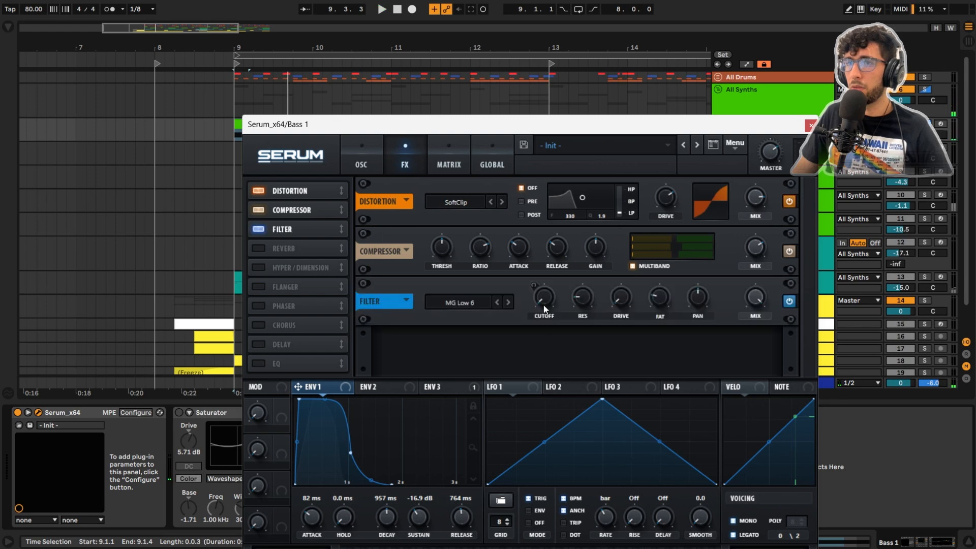
left_click(553, 385)
left_click(444, 387)
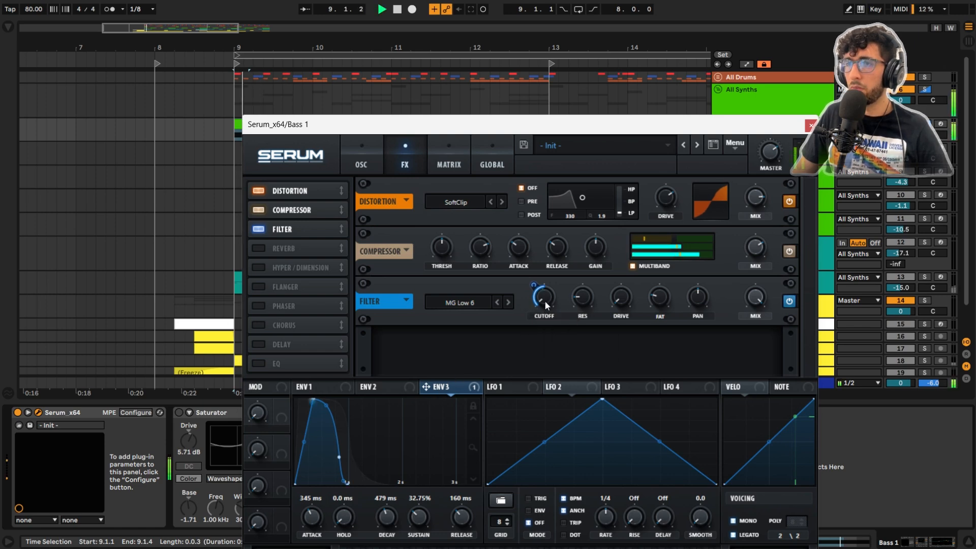
left_click(262, 248)
left_click(811, 125)
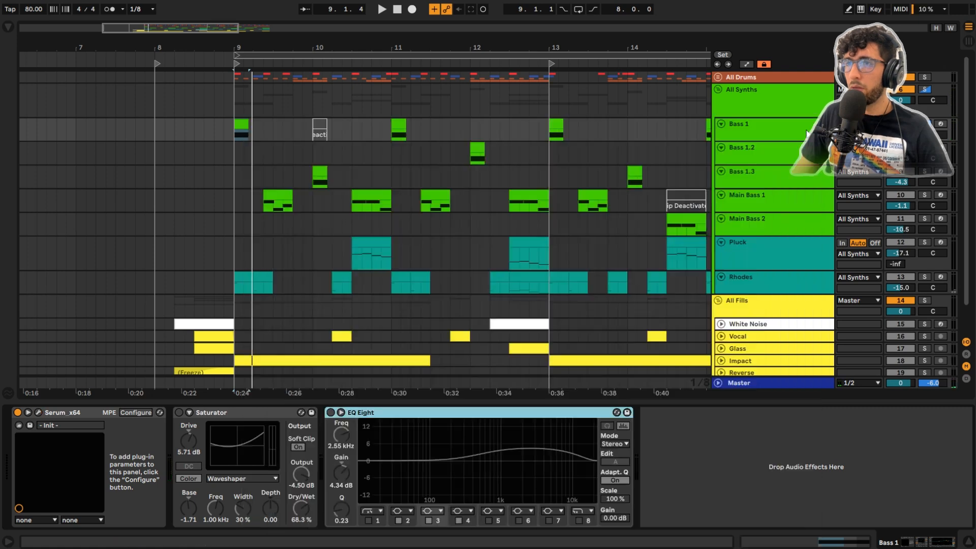
Step: Enable the Saturator on Bass 1, expand its Waveshaper parameters while keeping that curve, and audition the clip
left_click(203, 414)
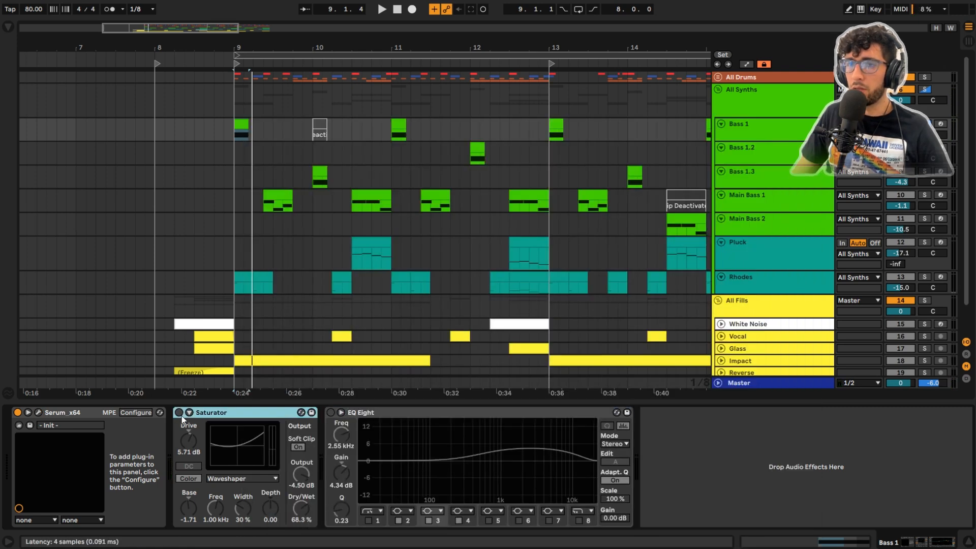
left_click(180, 412)
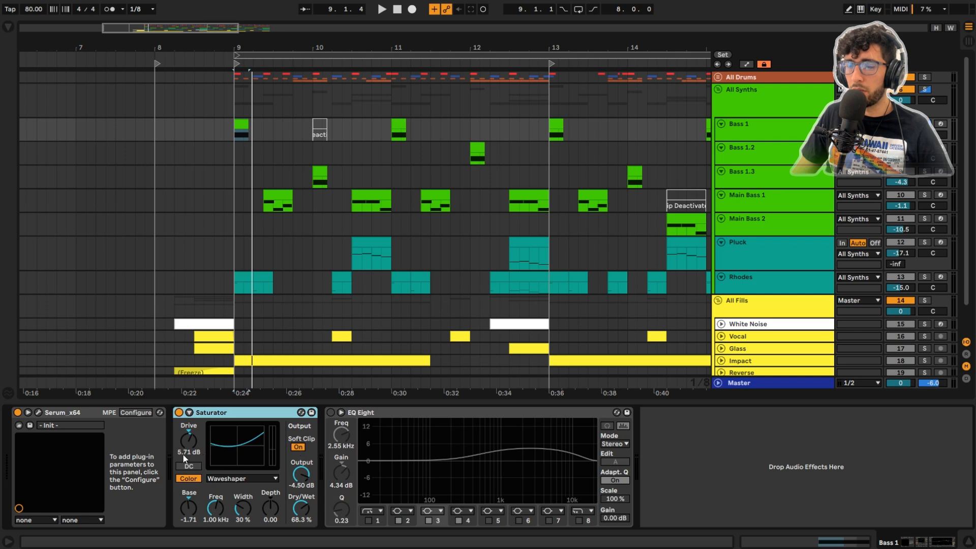
key("space")
left_click(242, 478)
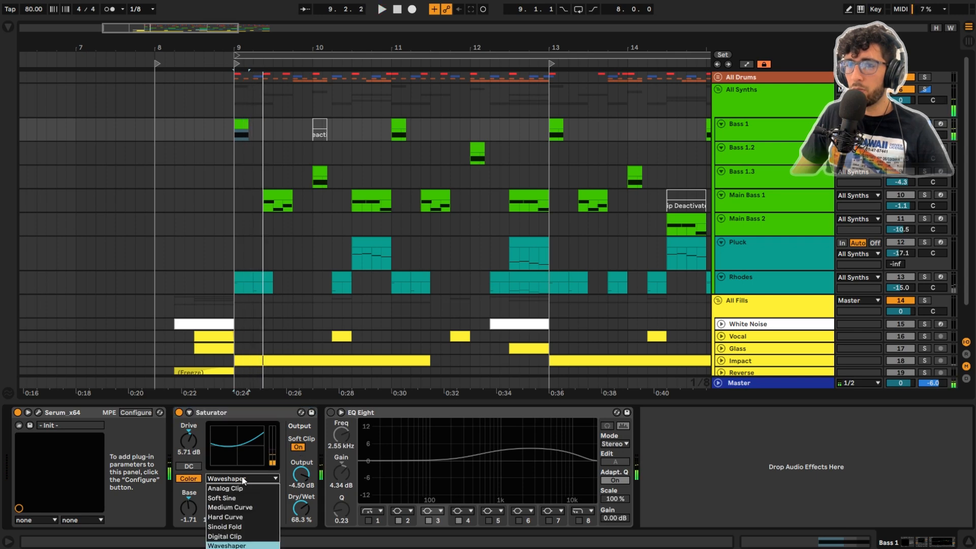
left_click(243, 480)
left_click(189, 413)
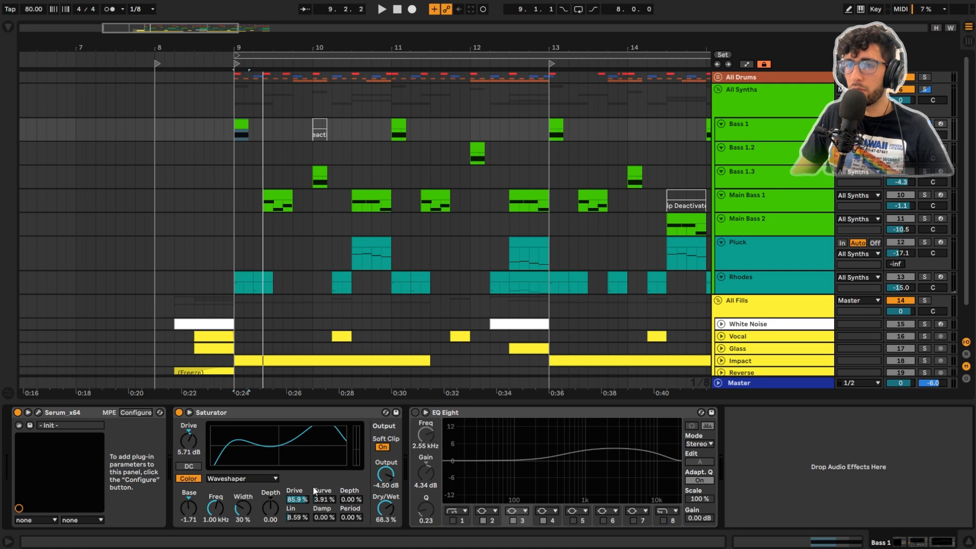
key("space")
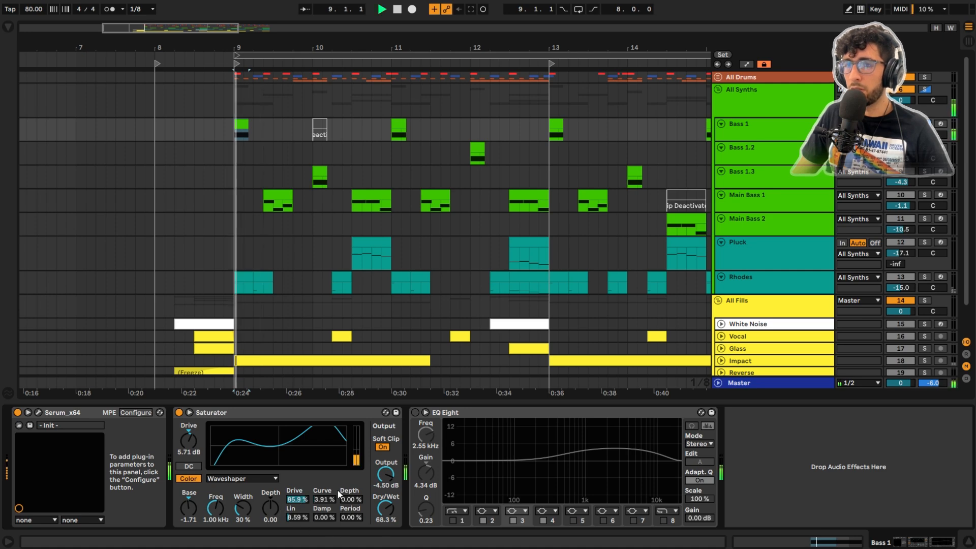
Step: Enable EQ Eight on Bass 1, unsolo the All Synths group, and play the bass in the full mix
left_click(415, 412)
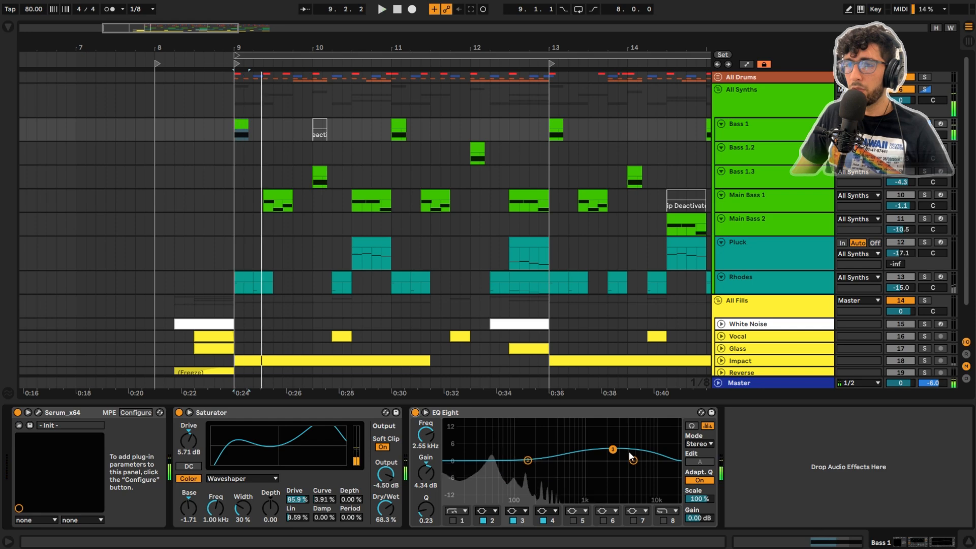
key("space")
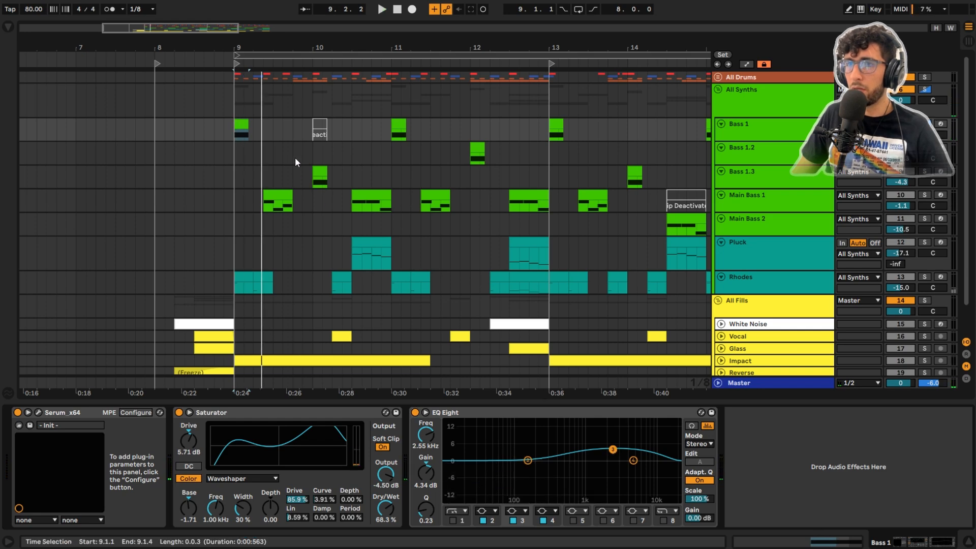
key("space")
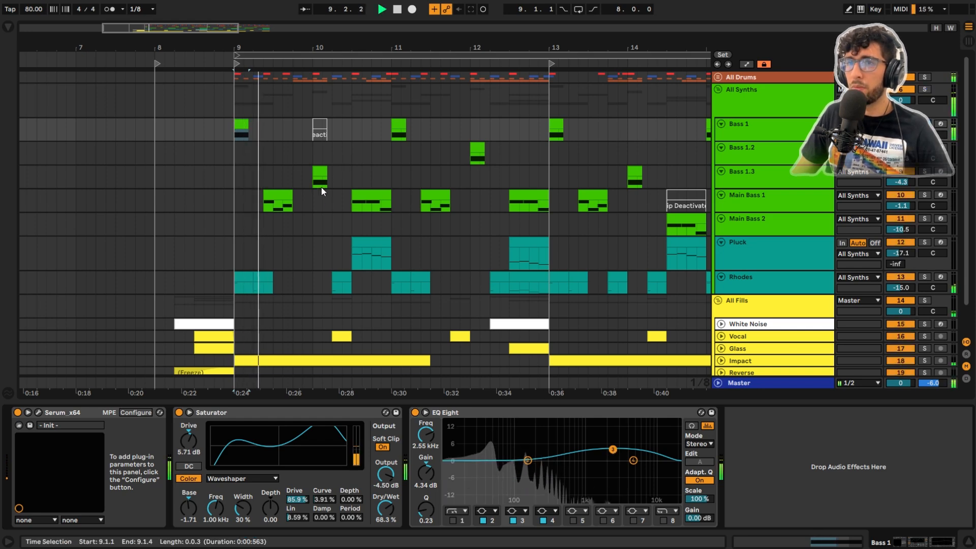
key("space")
Step: Solo Main Bass 1, play its clip at 9.2.3, and review the track's Serum oscillator, filter and LFO settings
left_click(277, 204)
left_click(394, 122)
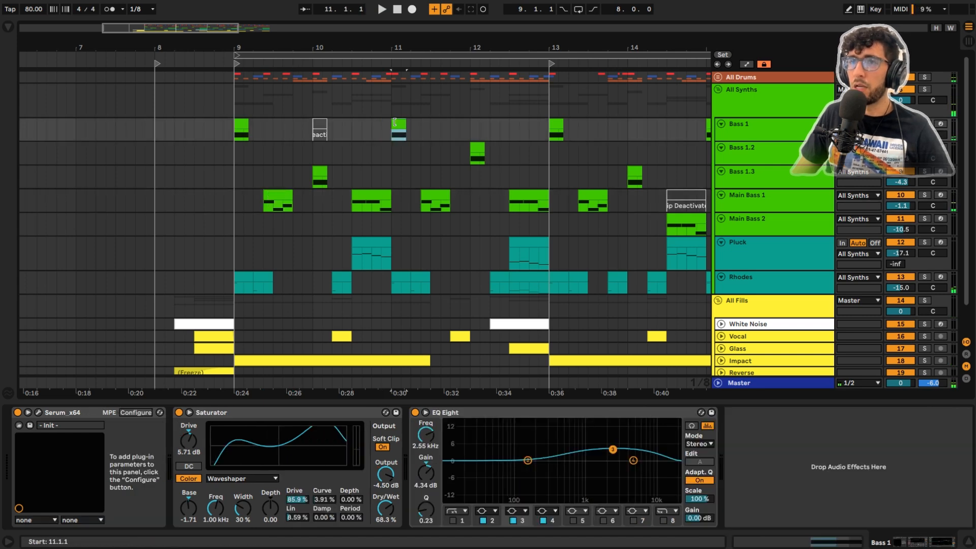
left_click(277, 200)
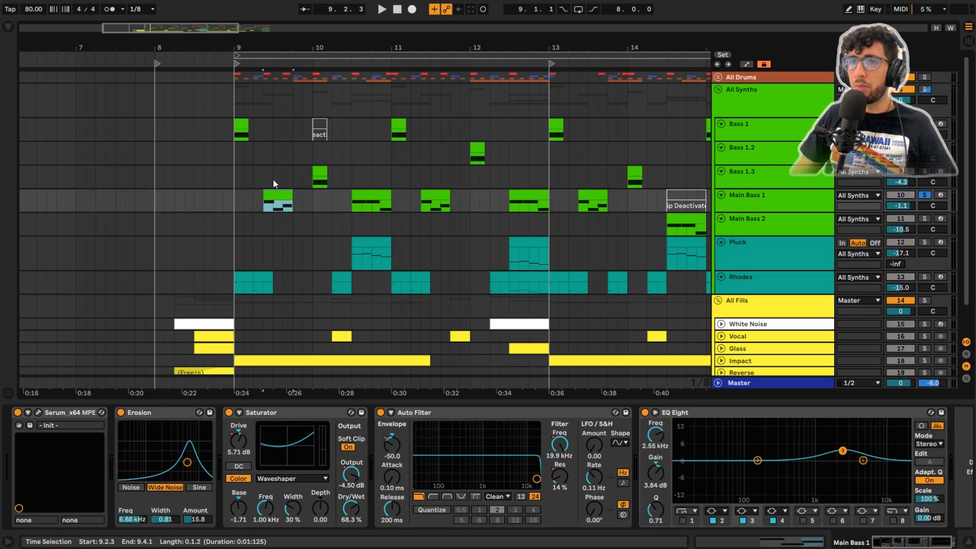
key("space")
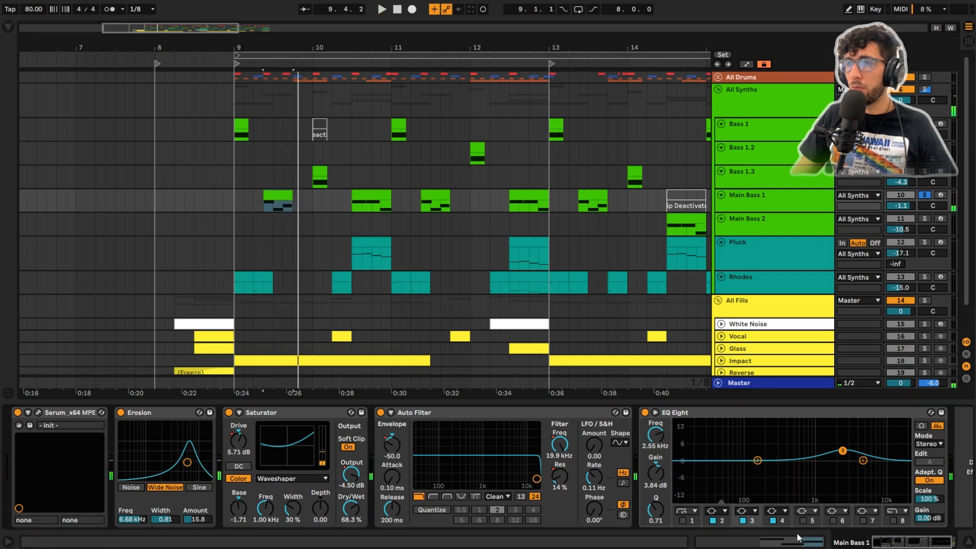
left_click(42, 414)
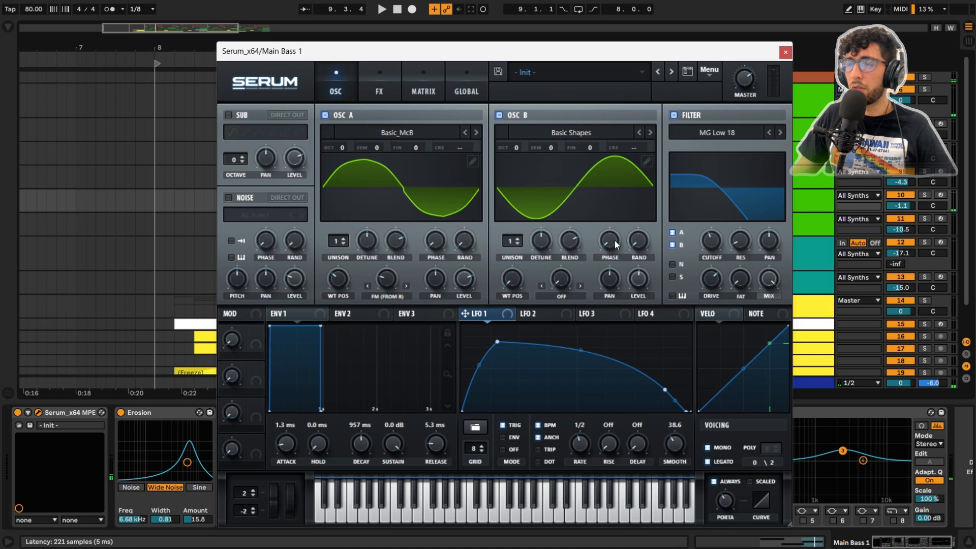
left_click(785, 51)
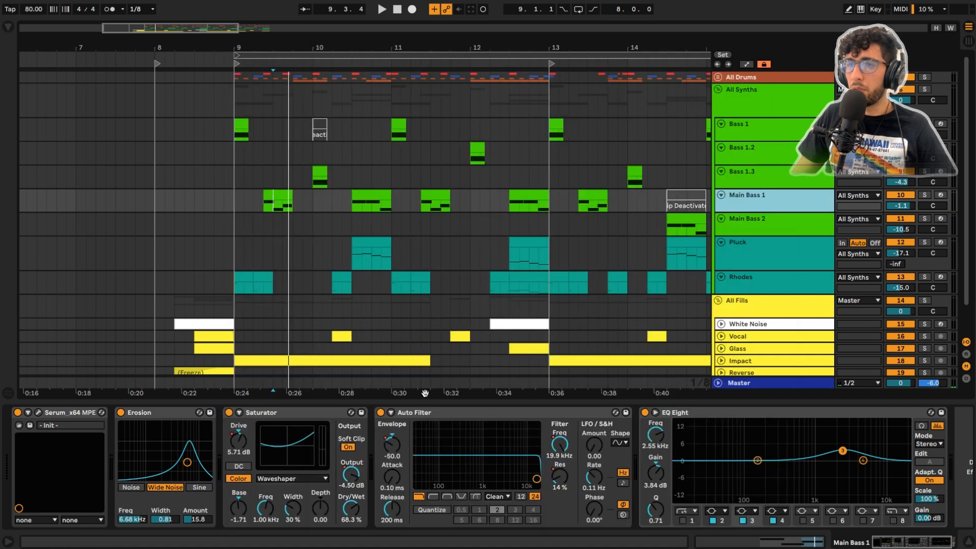
Step: Bypass Erosion, Saturator, Auto Filter and EQ Eight on Main Bass 1 and play the clip dry
left_click(120, 412)
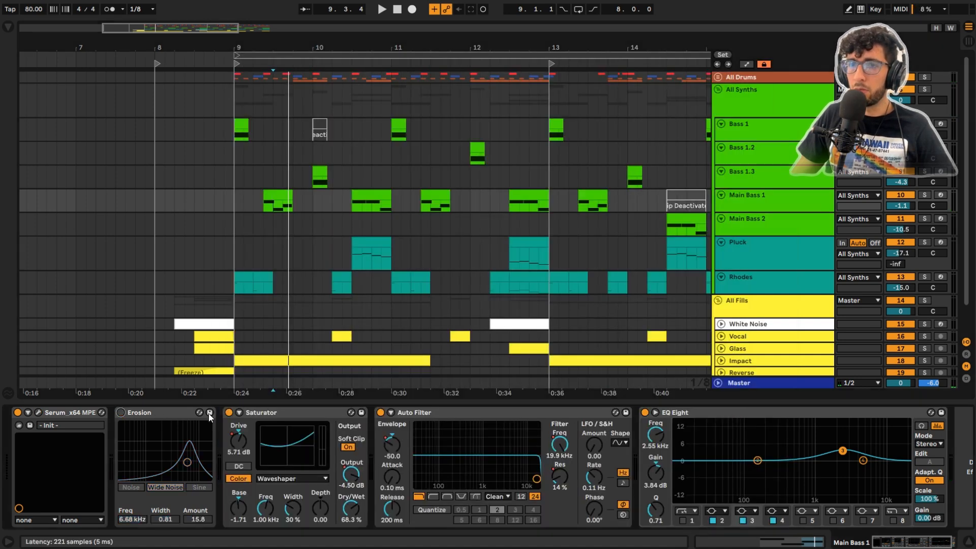
left_click(229, 412)
left_click(376, 417)
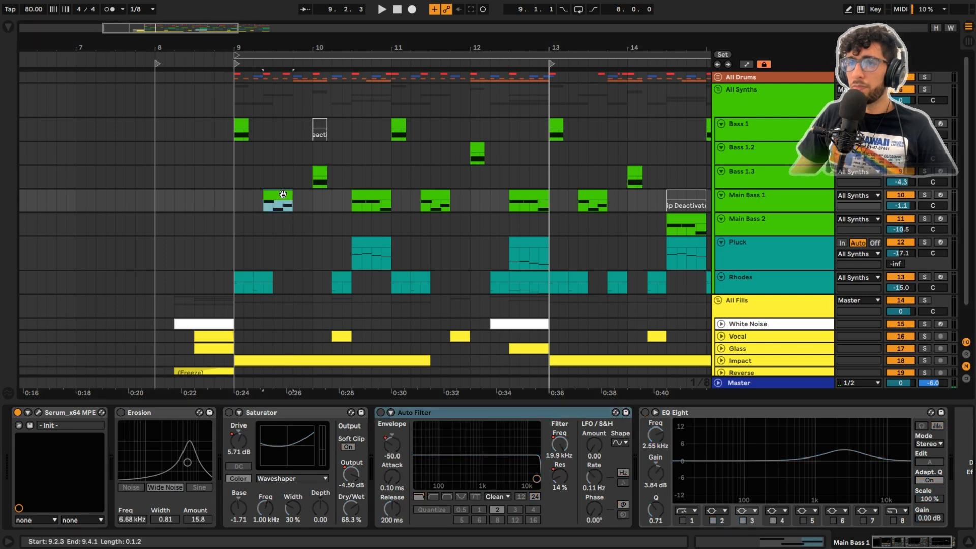
key("space")
key("space")
key("space")
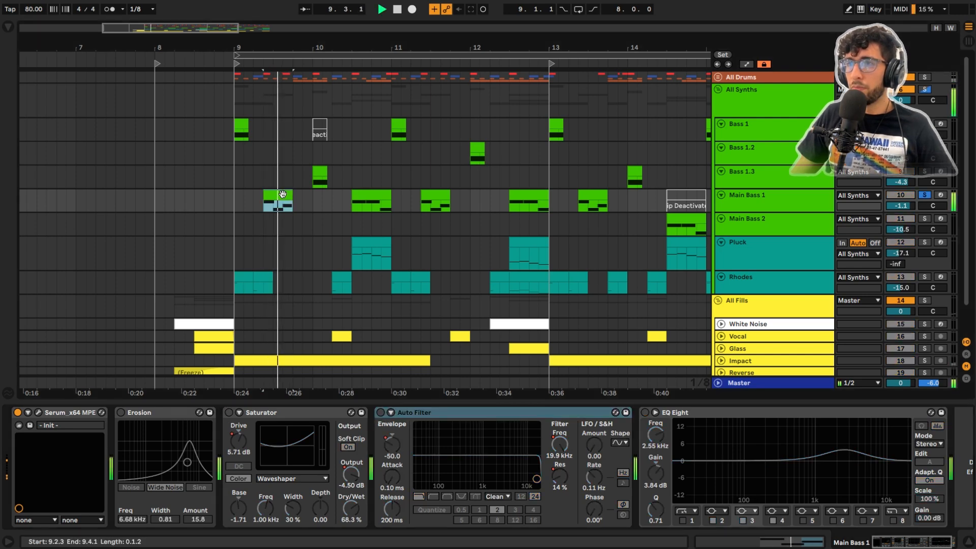
Step: Re-enable Erosion and the Saturator on Main Bass 1 one at a time, playing the clip after each
left_click(120, 412)
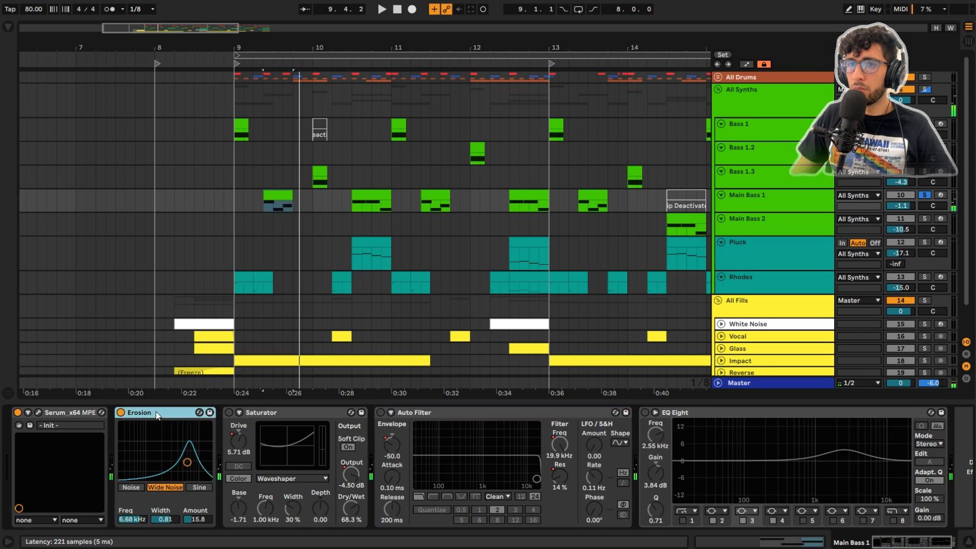
key("space")
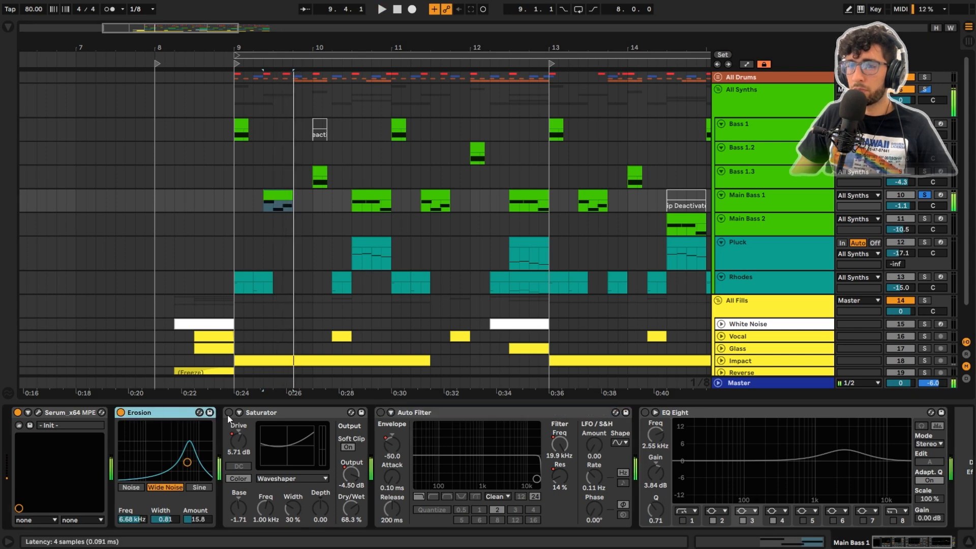
left_click(229, 412)
key("space")
key("space")
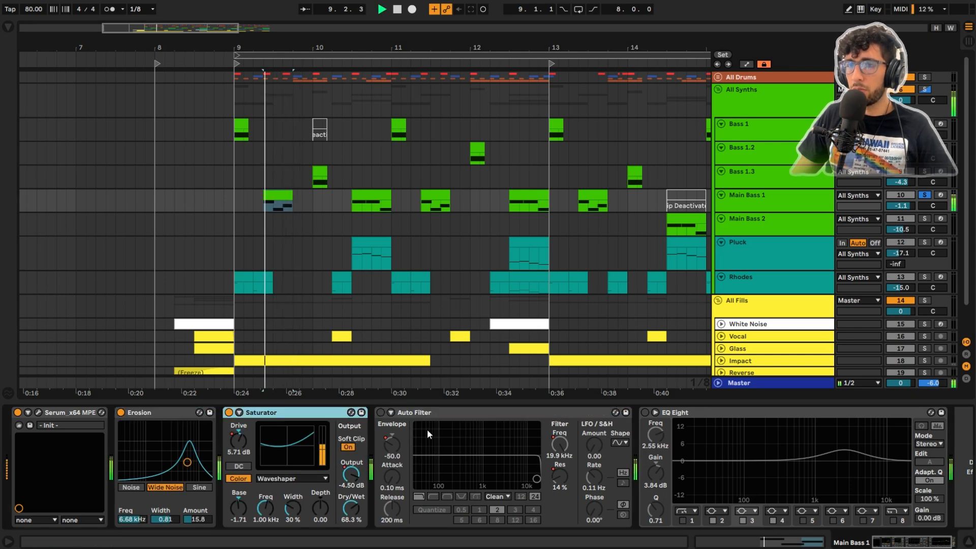
Step: Turn Auto Filter and EQ Eight back on for Main Bass 1, auditioning the clip after each
left_click(380, 412)
key("space")
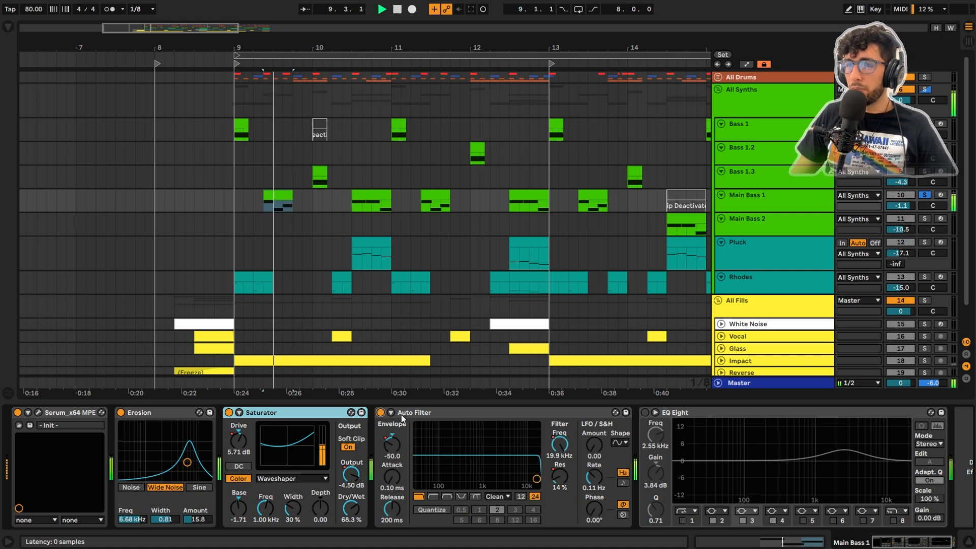
left_click(644, 412)
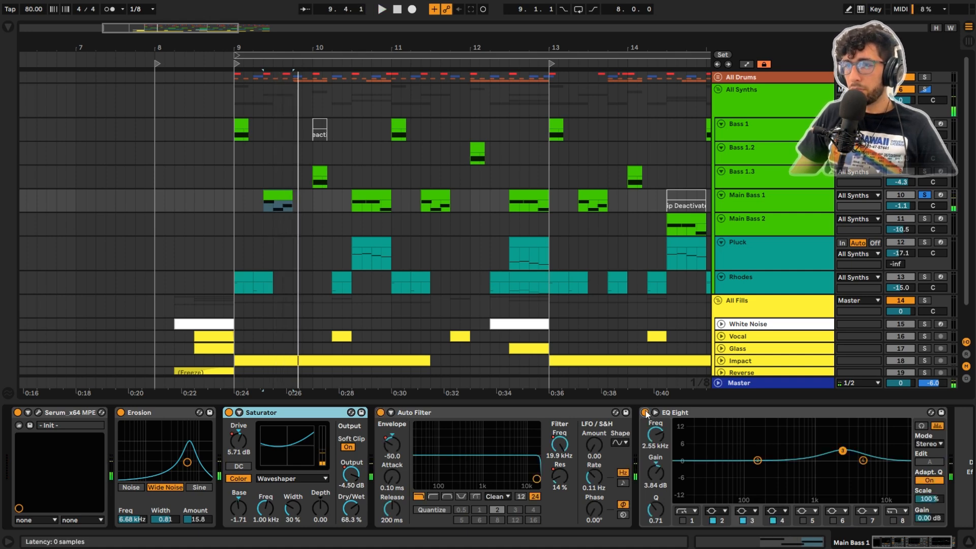
key("space")
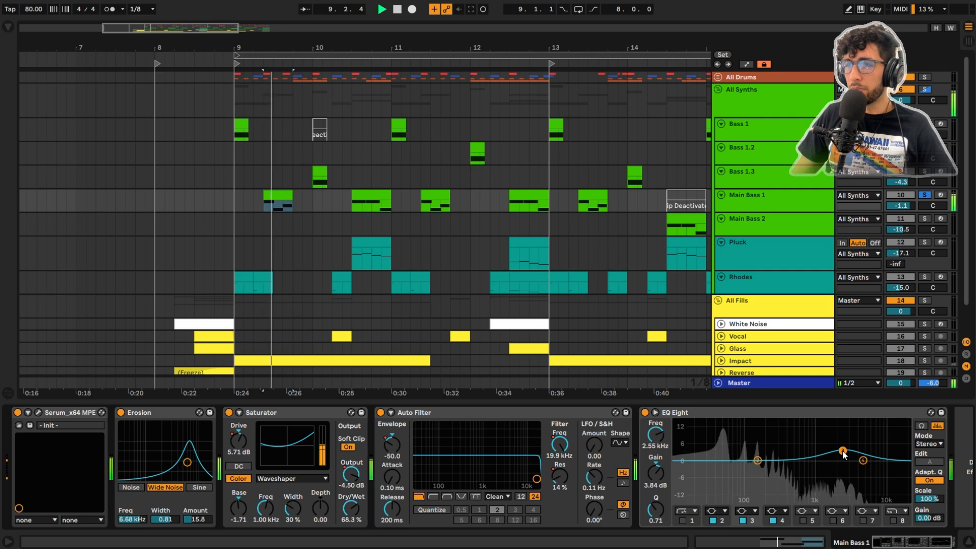
key("space")
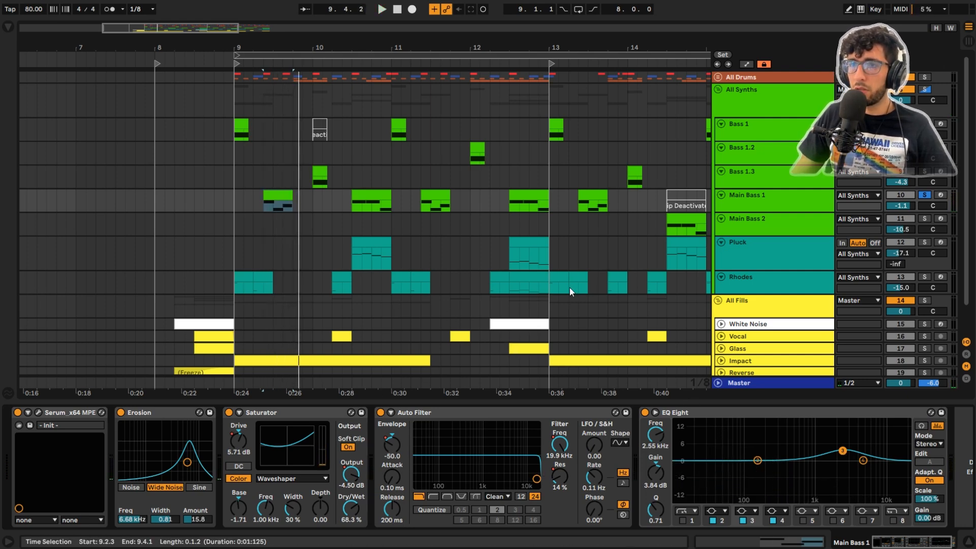
Step: Make the Main Bass 1 track taller, zoom to its clip at 10.3.1, and show the Auto Filter Frequency automation
left_click_drag(767, 211, 766, 234)
left_click(368, 196)
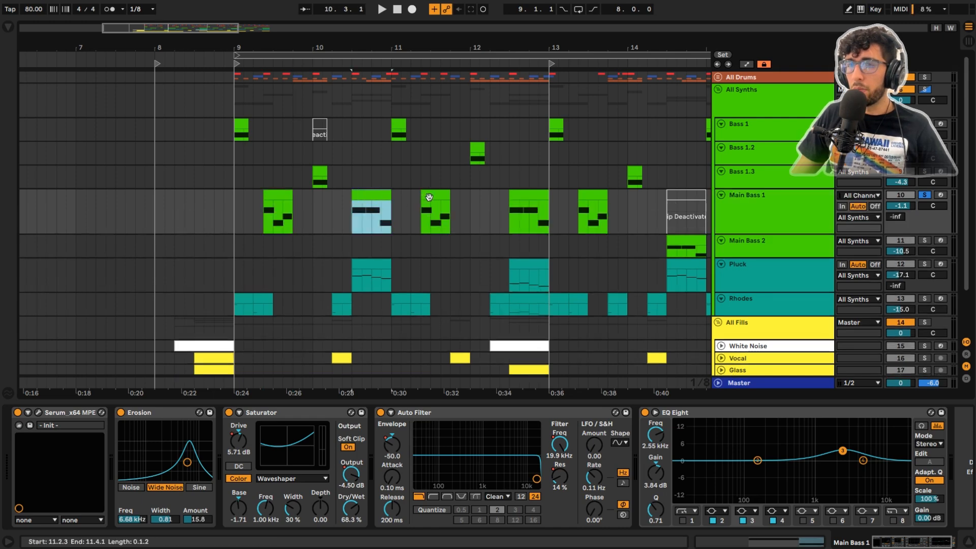
left_click(369, 197)
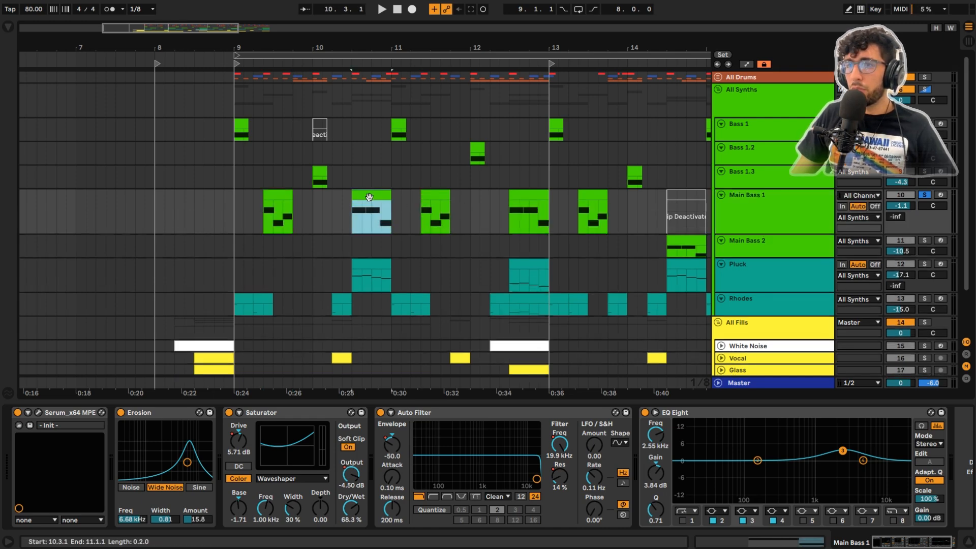
key("z")
key("a")
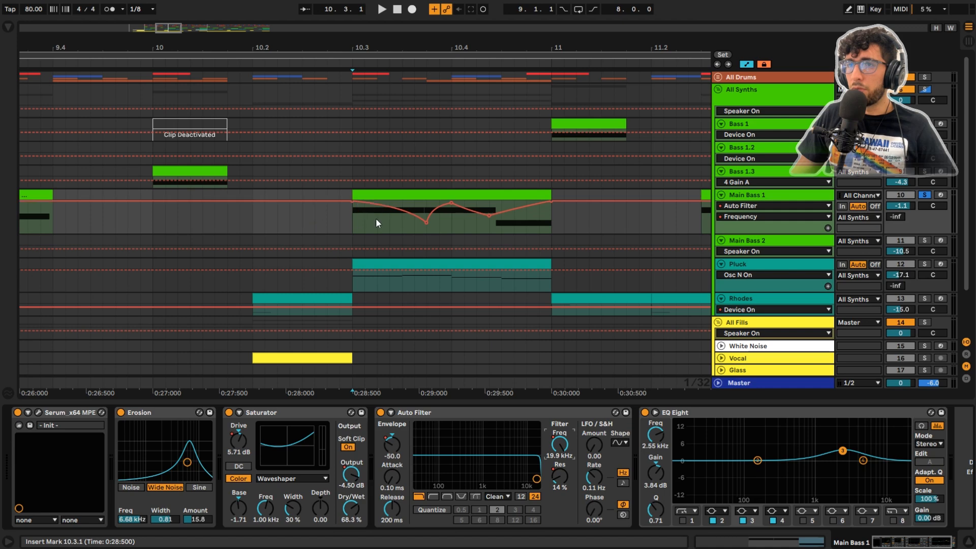
Step: Play through the Main Bass 1 filter automation, including the clip with the rapid frequency sweeps at 15.2.3
key("space")
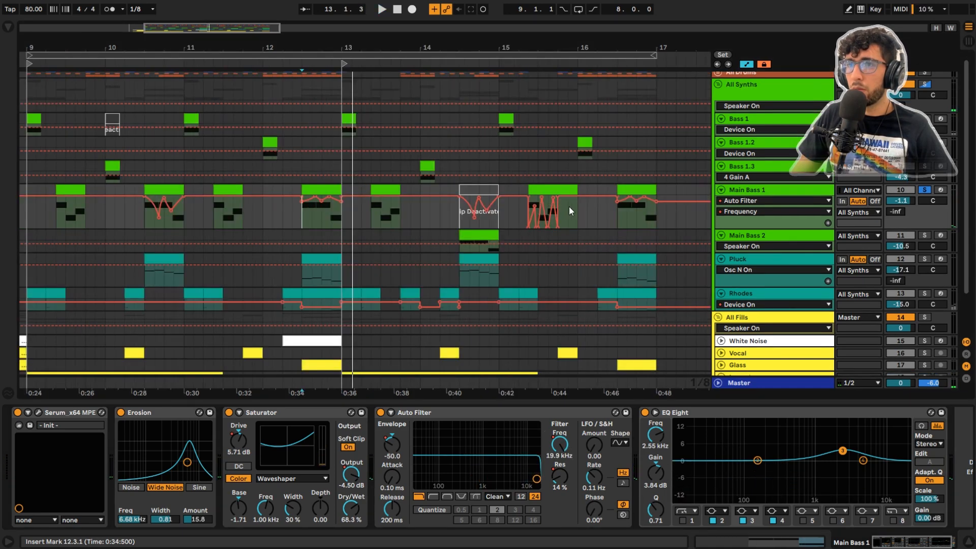
left_click(563, 188)
scroll(563, 187, "up", 2)
key("space")
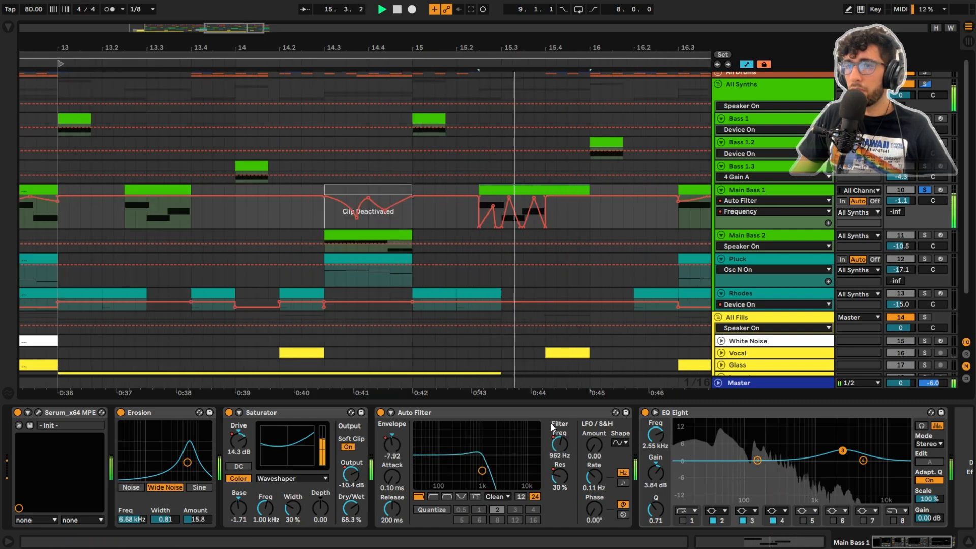
Step: Stop playback, show all Main Bass 1 automation lanes, and place the insert marker at 15.2.4 in the Frequency lane
key("space")
scroll(527, 224, "down", 2)
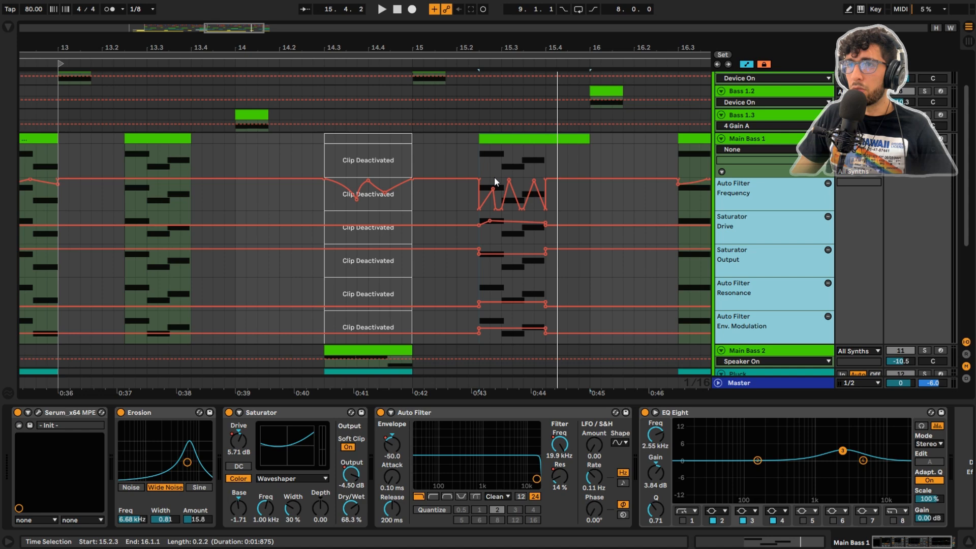
left_click(491, 183)
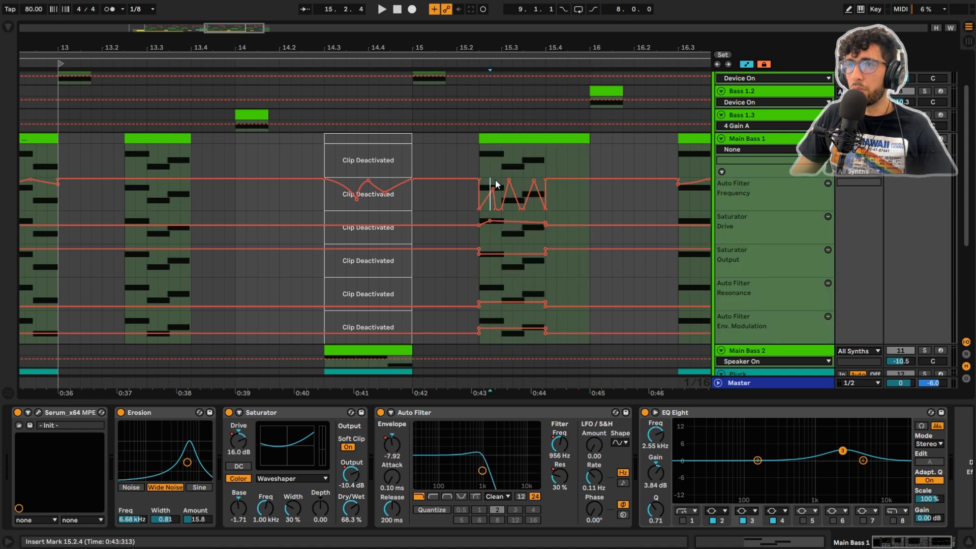
Step: Show the Auto Filter Resonance automation on Main Bass 1 and play the clip at 15.2.3
left_click(567, 475)
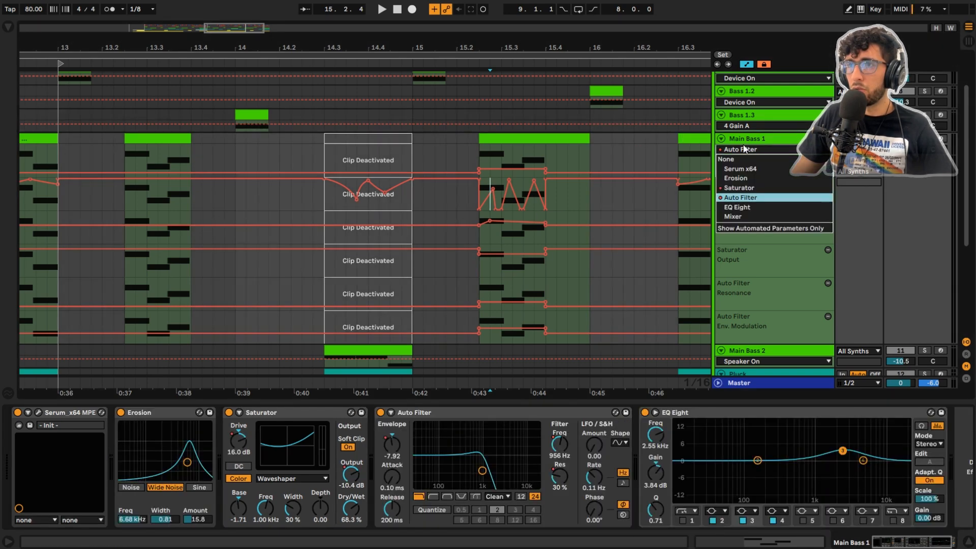
left_click(499, 139)
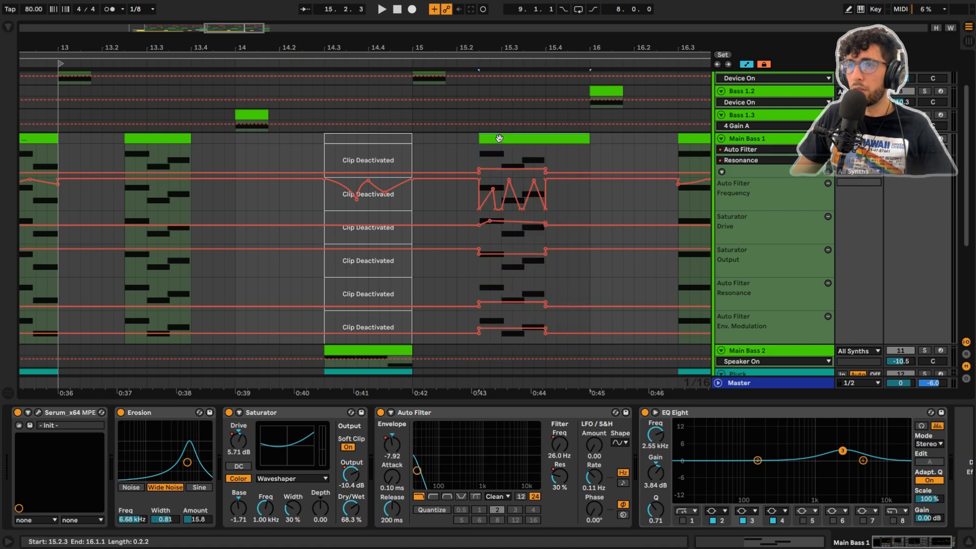
key("space")
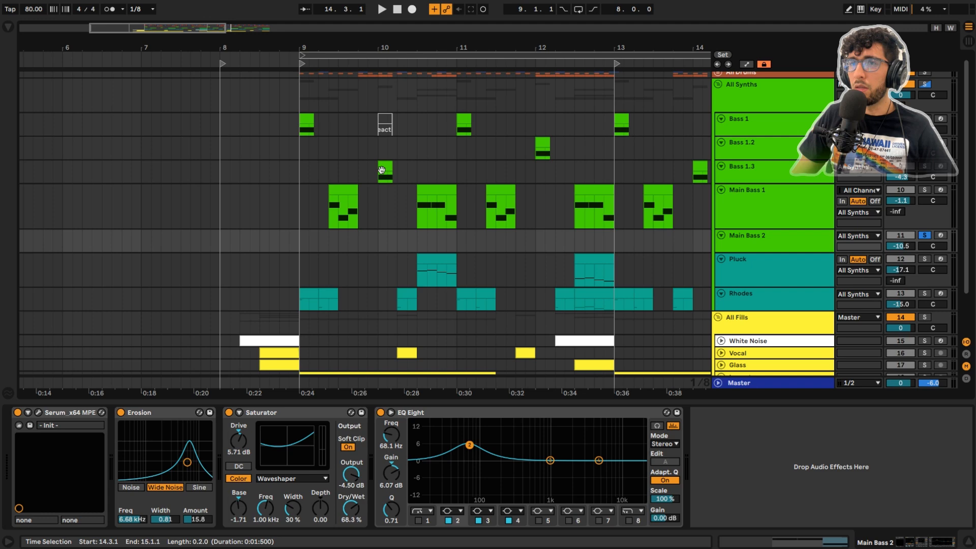
Step: Play the Bass 1.3 clip at 10.1.1, and open the track's Serum on the FX page, moved clear of the device chain
left_click(384, 168)
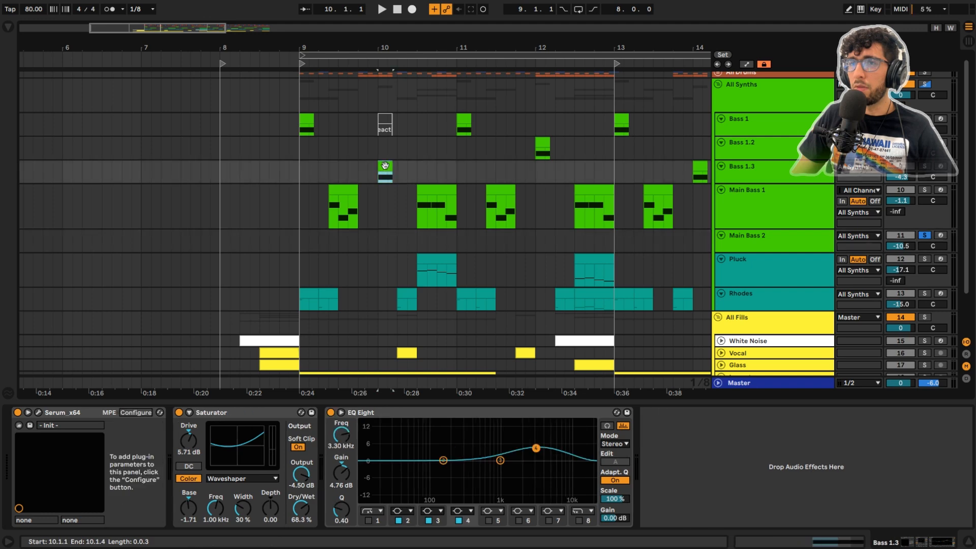
key("space")
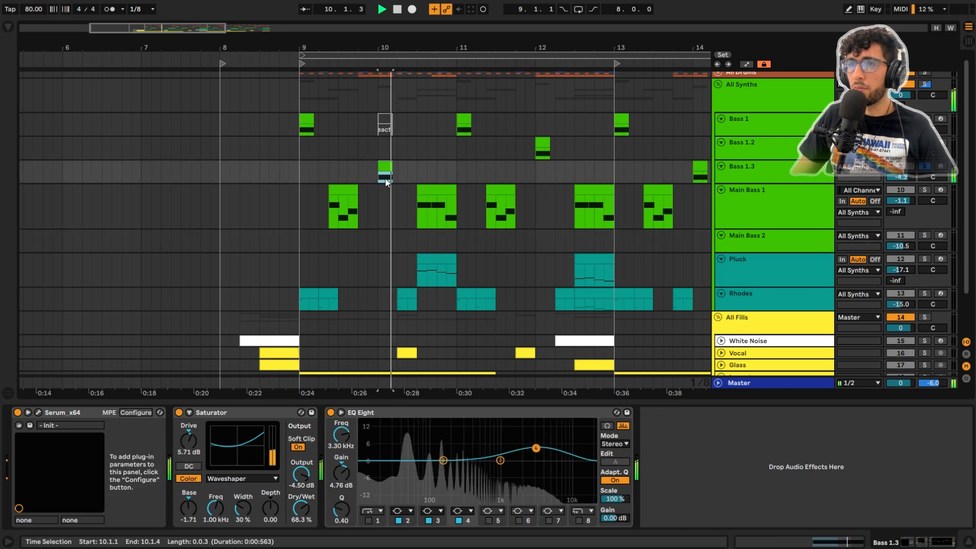
left_click(38, 412)
left_click(346, 53)
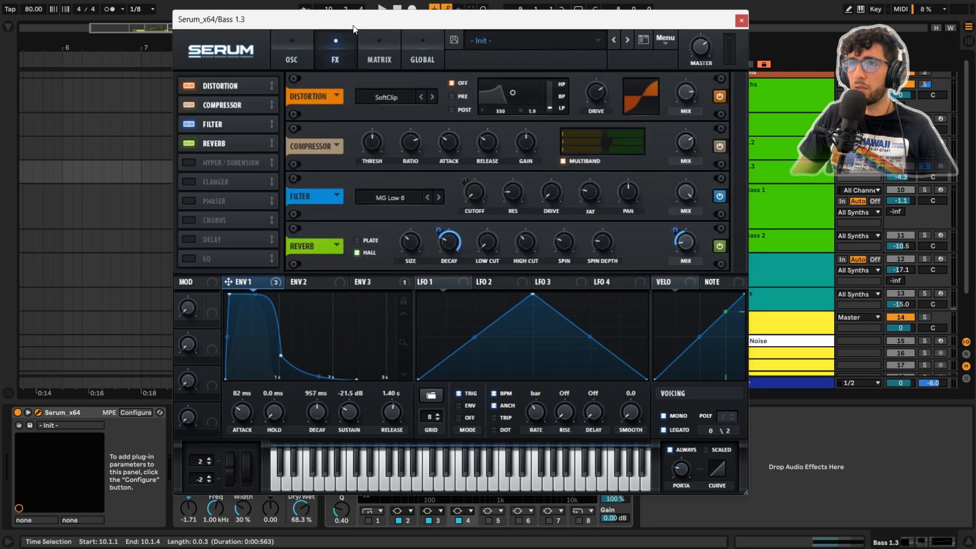
left_click_drag(356, 23, 567, 46)
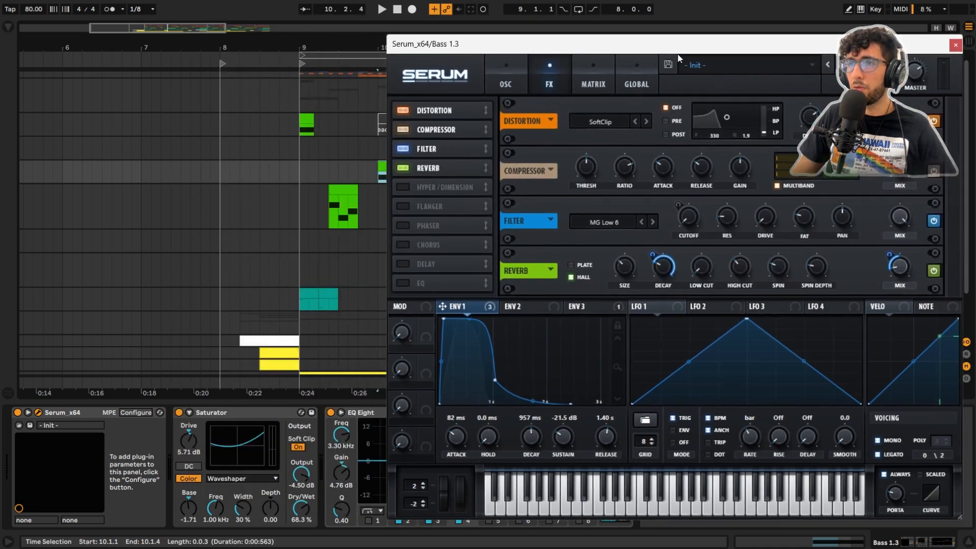
left_click_drag(660, 47, 602, 46)
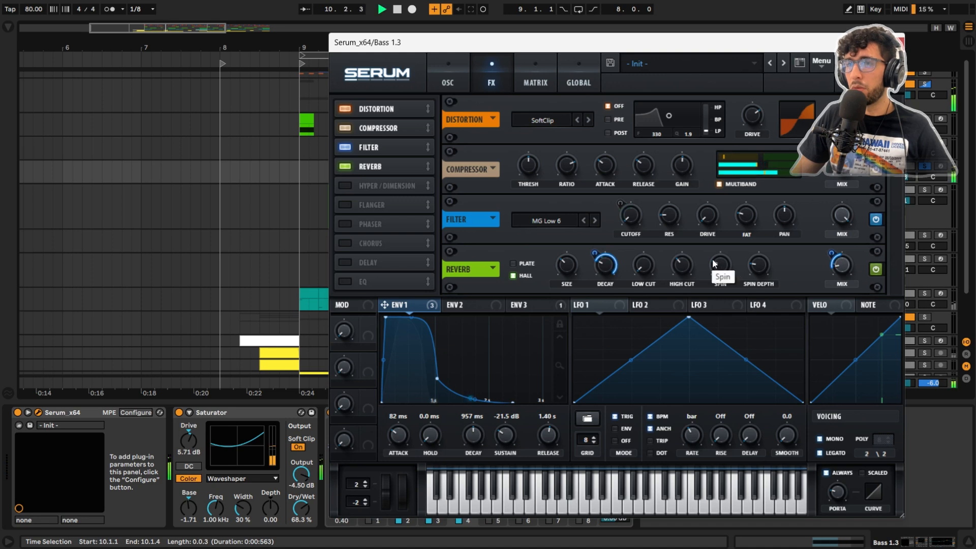
Step: Audition the Bass 1.3 clip with Serum's Reverb switched off and back on, and close Serum
right_click(610, 270)
left_click(598, 296)
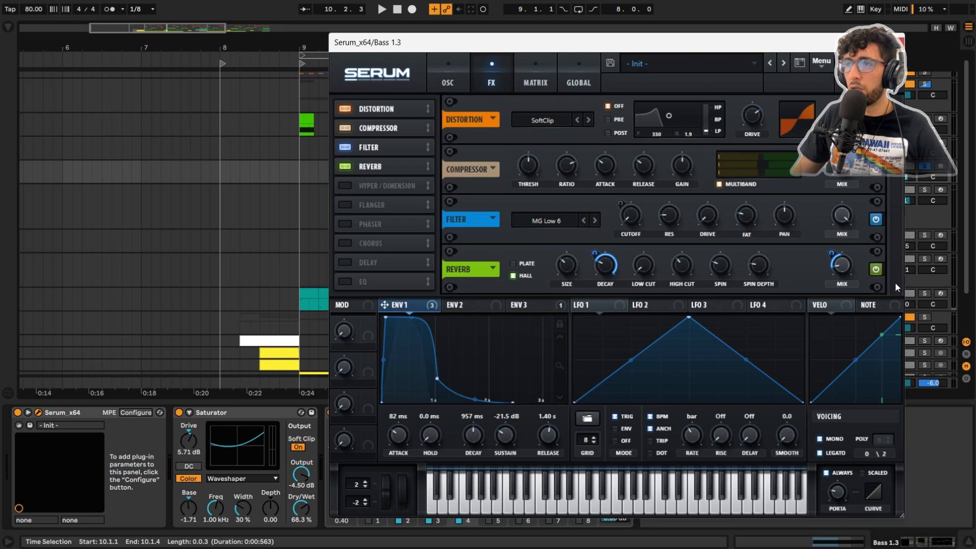
left_click(878, 272)
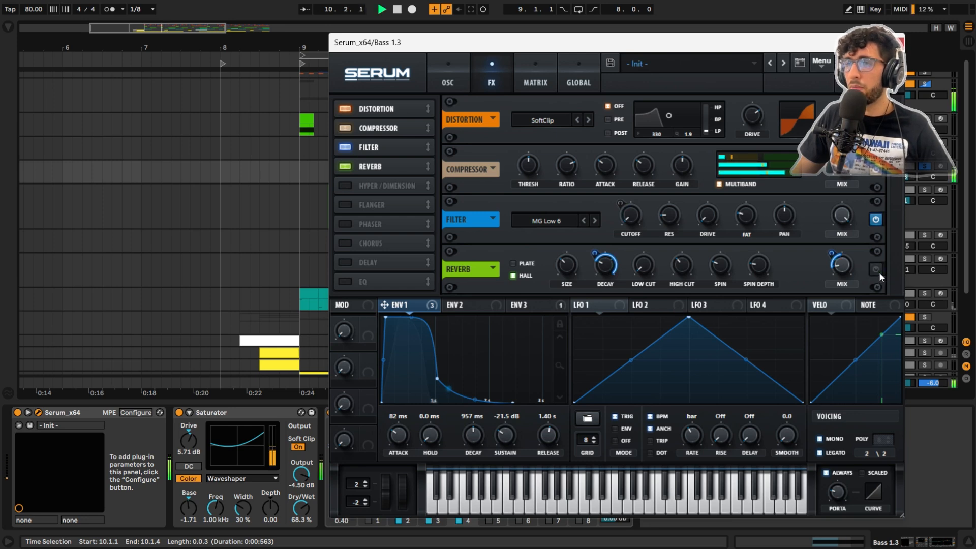
left_click(875, 269)
key("space")
key("space")
left_click(895, 42)
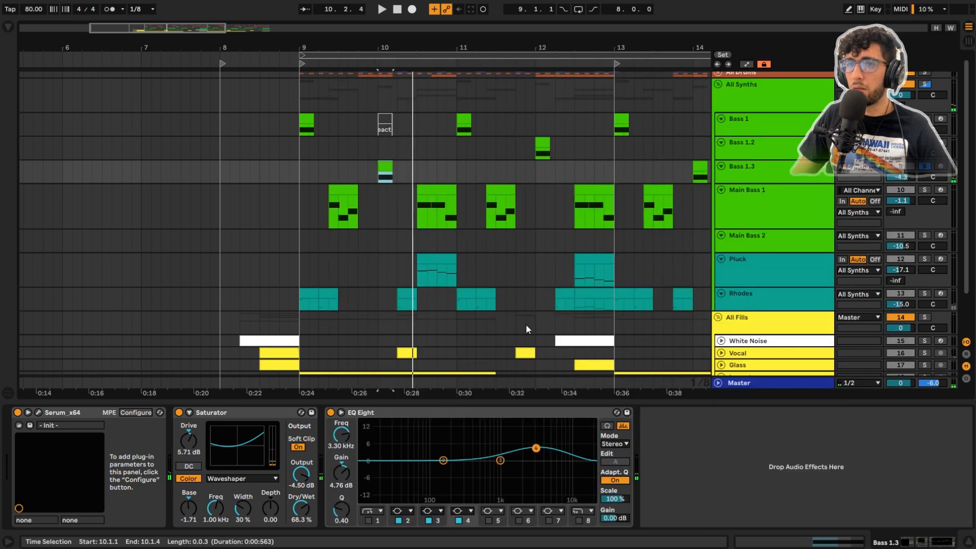
Step: Solo Main Bass 2, make the track taller, play its clip at 14.3.1, and open its Serum
left_click(336, 127)
left_click(365, 173)
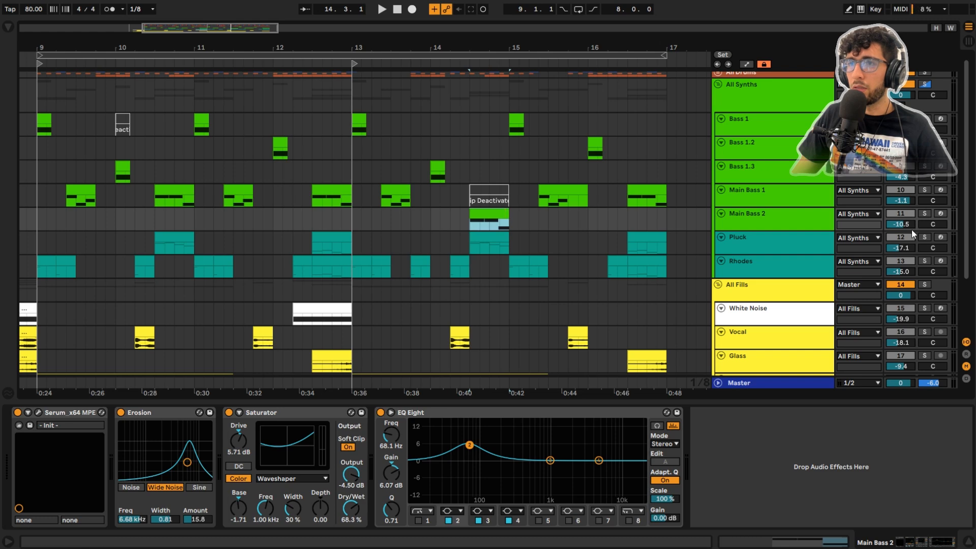
left_click(789, 224)
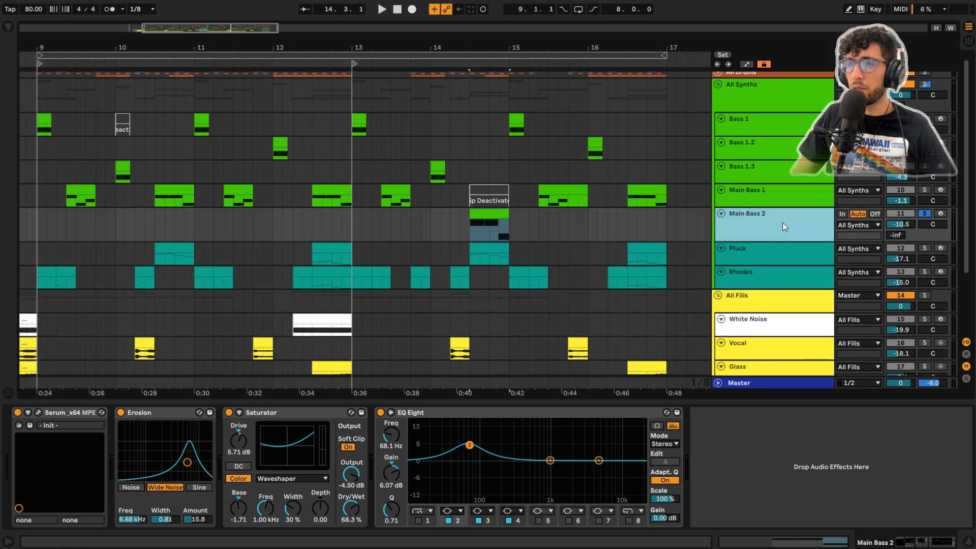
left_click(497, 213)
key("space")
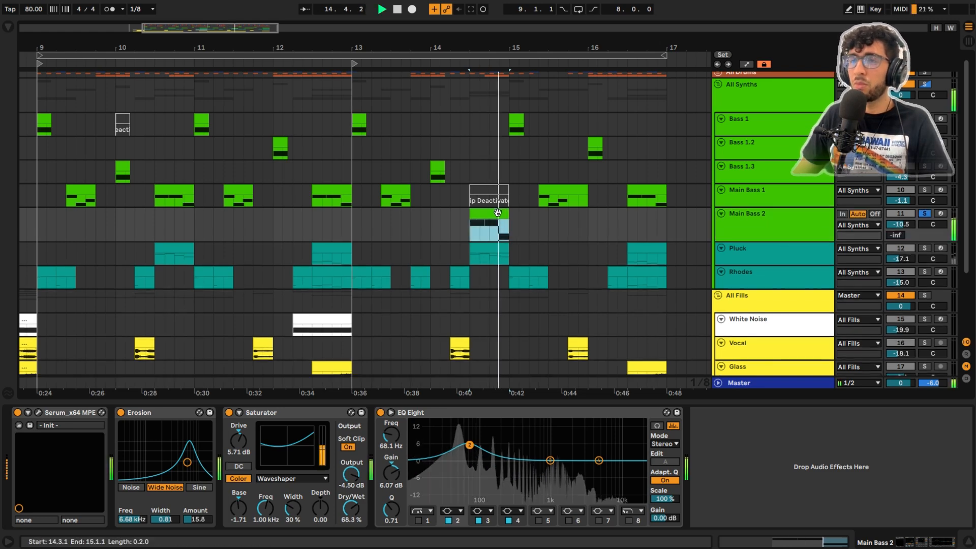
key("space")
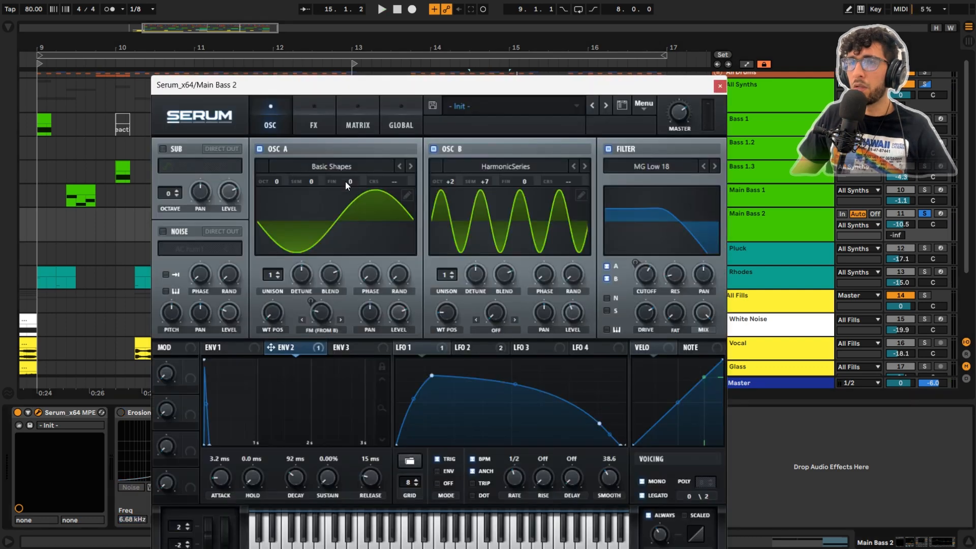
Step: Switch off the Reverb, Filter, Compressor and Distortion effects in Main Bass 2's Serum
left_click(307, 117)
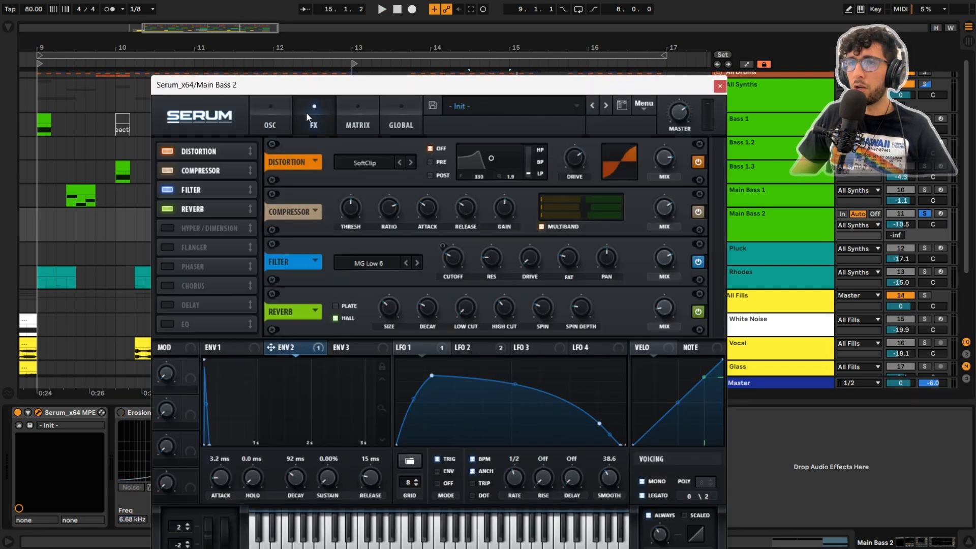
left_click(168, 208)
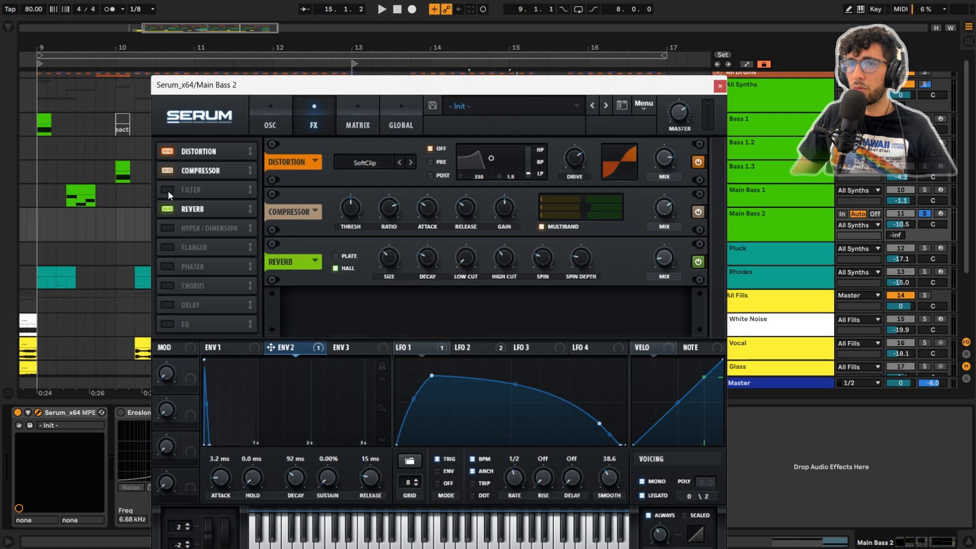
left_click(168, 190)
left_click(164, 171)
left_click(163, 151)
Step: Switch off the oscillator page's MG Low 18 filter, and check the Env 2 destinations and the modulation matrix
left_click(259, 113)
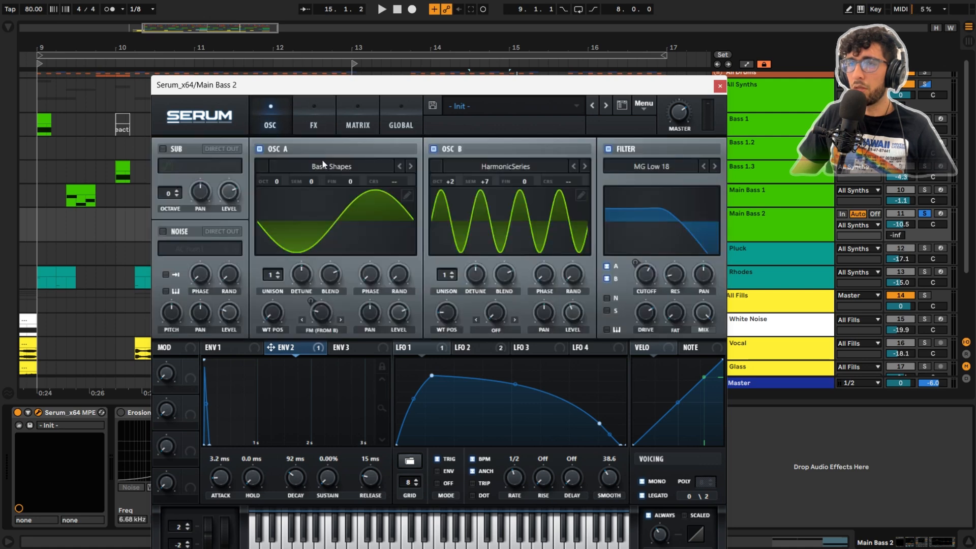
left_click(291, 345)
right_click(295, 347)
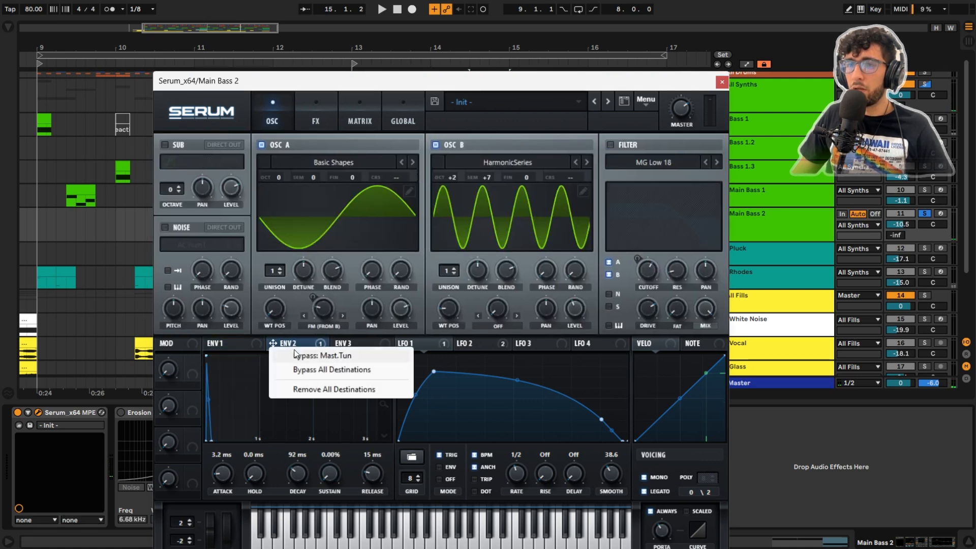
left_click(300, 345)
right_click(307, 351)
left_click(307, 352)
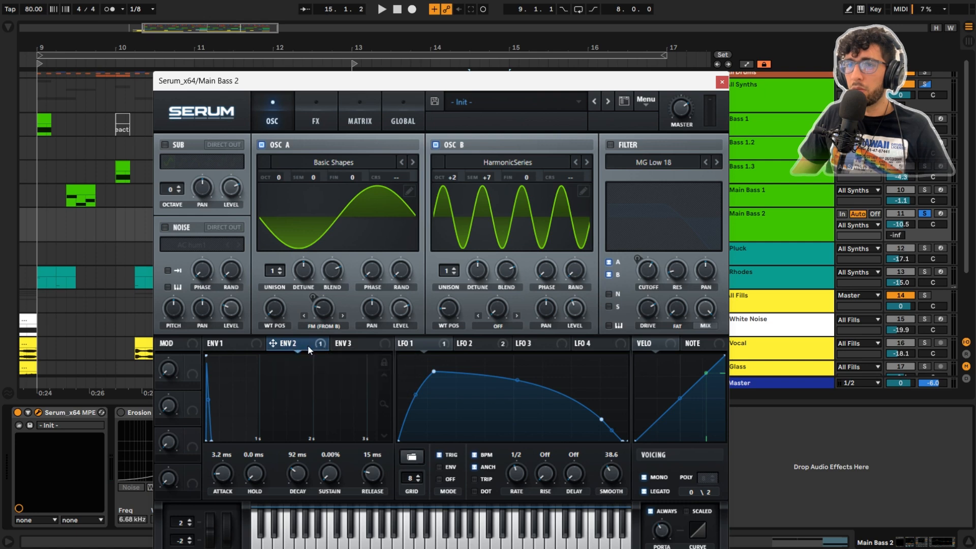
left_click(347, 117)
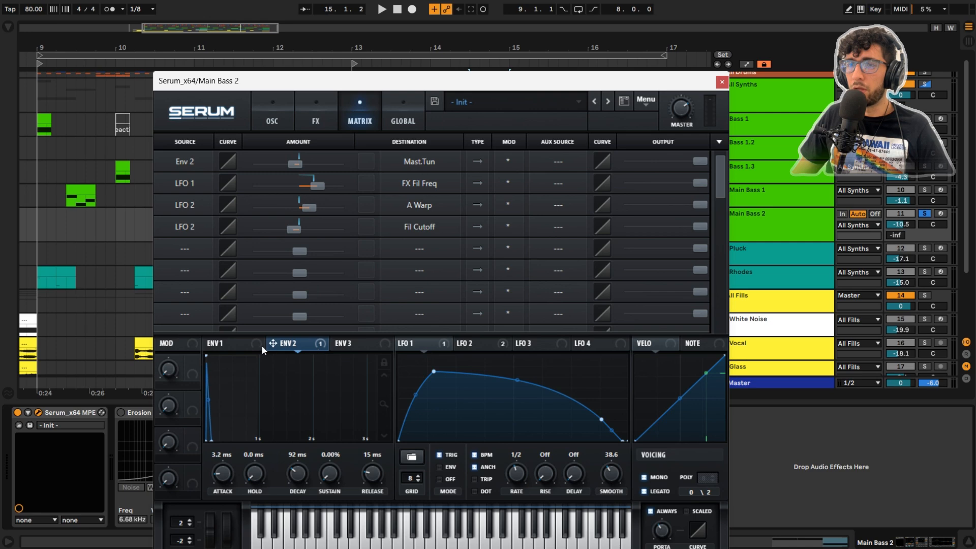
Step: Compare the Env 1, Env 2, LFO 1 and LFO 2 shapes on the oscillator page, and check the LFO 2 destinations
left_click(224, 343)
left_click(288, 343)
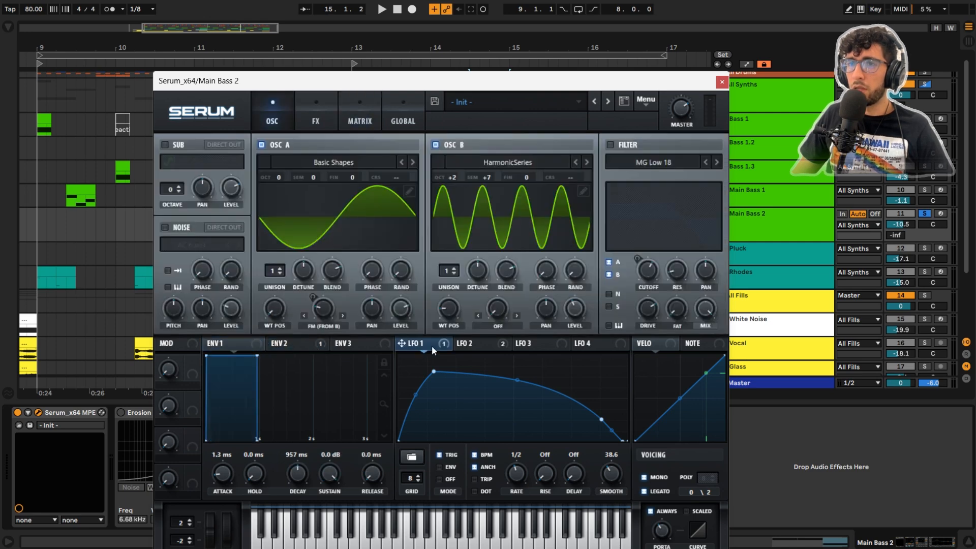
left_click(470, 343)
left_click(426, 346)
left_click(493, 350)
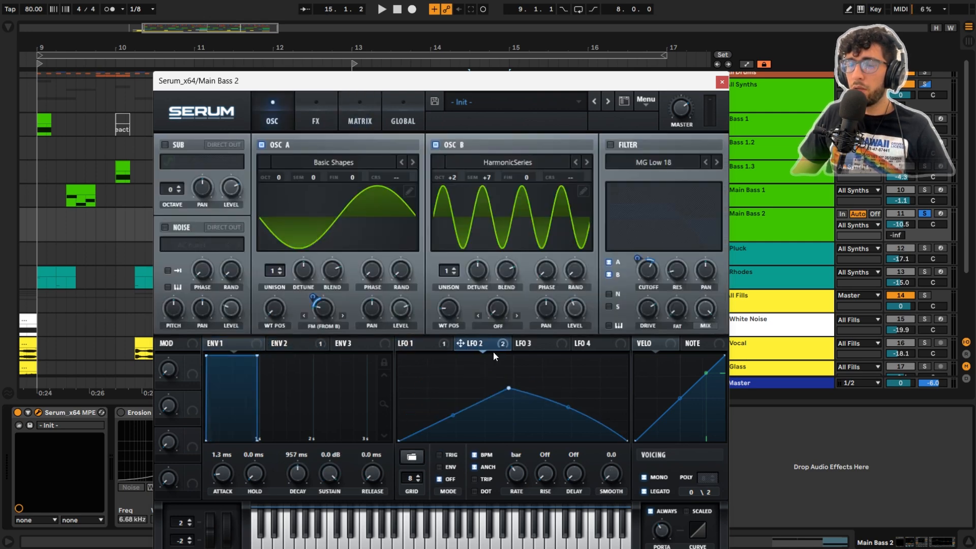
right_click(473, 343)
left_click(473, 343)
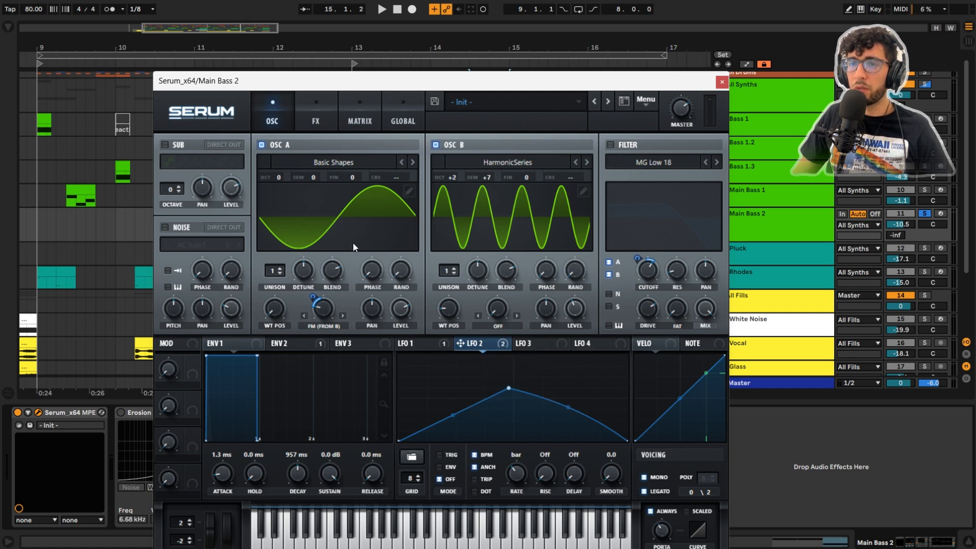
Step: Play the Main Bass 2 clip without filter or Serum effects, and examine the HarmonicSeries OSC B settings
key("space")
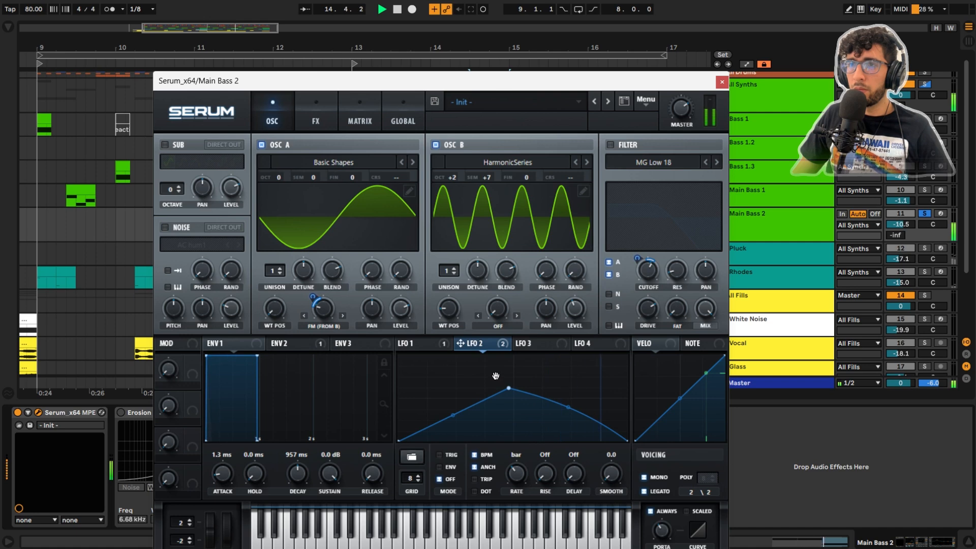
mouse_move(449, 309)
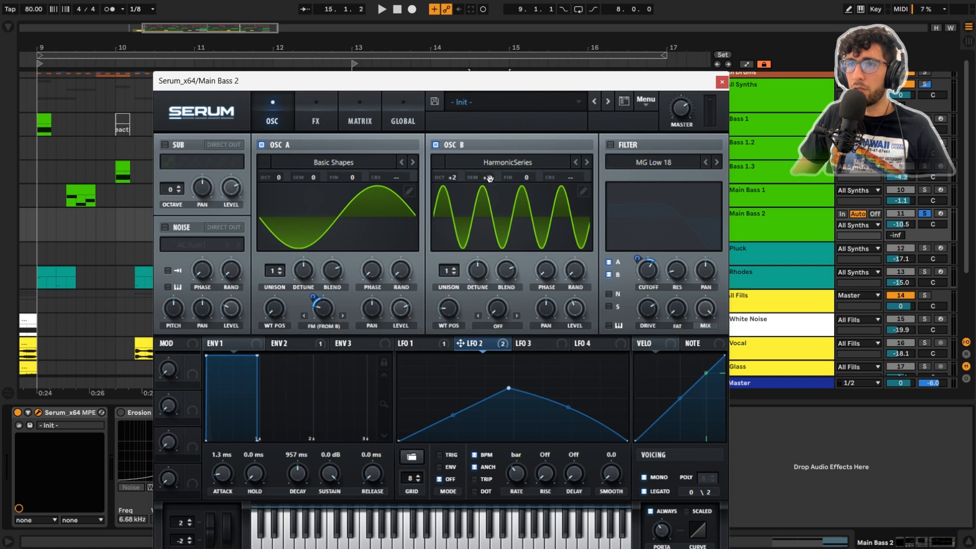
mouse_move(571, 305)
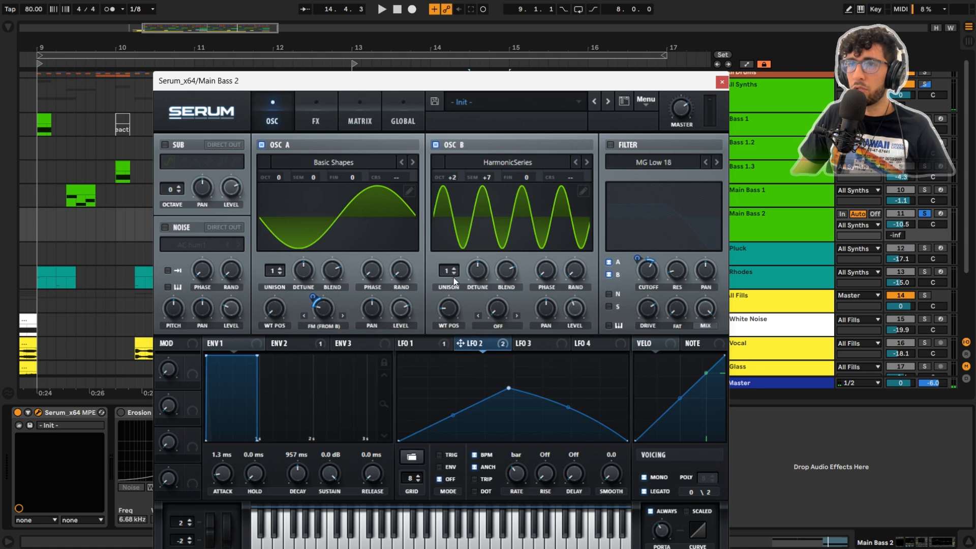
Step: Turn the MG Low 18 filter back on, check the LFO 2 amount on its cutoff, and audition the clip
left_click(611, 145)
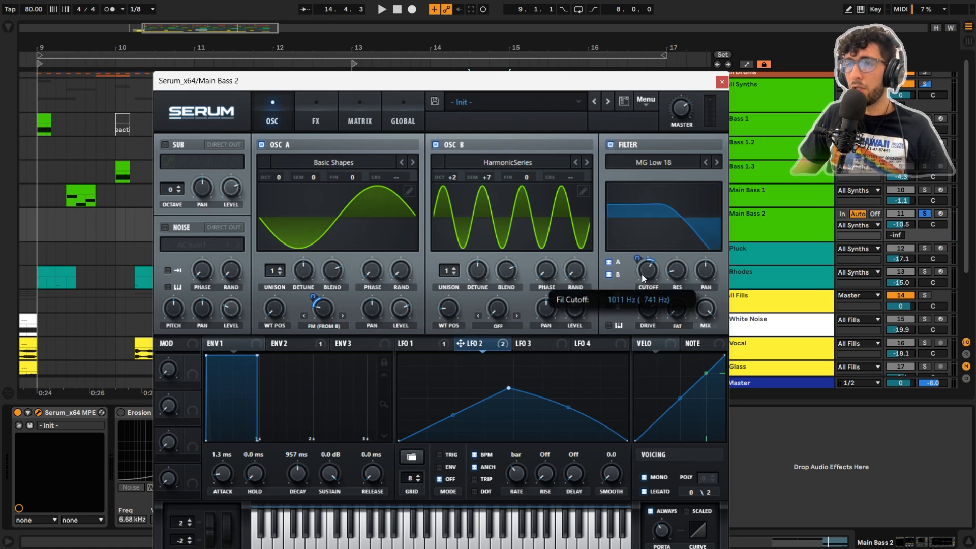
key("space")
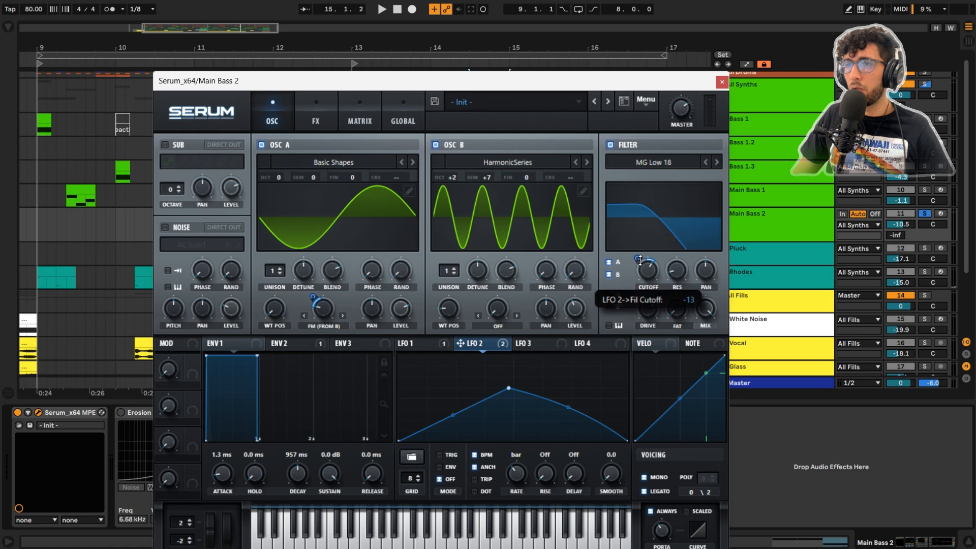
key("space")
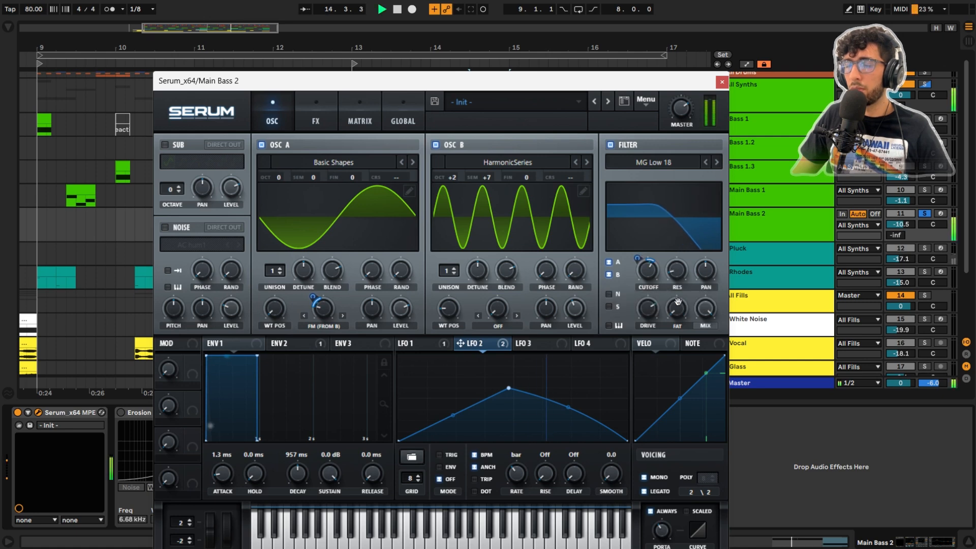
key("space")
Step: Turn the SoftClip Distortion and the multiband Compressor back on in Serum's effects, auditioning the clip after each
left_click(316, 121)
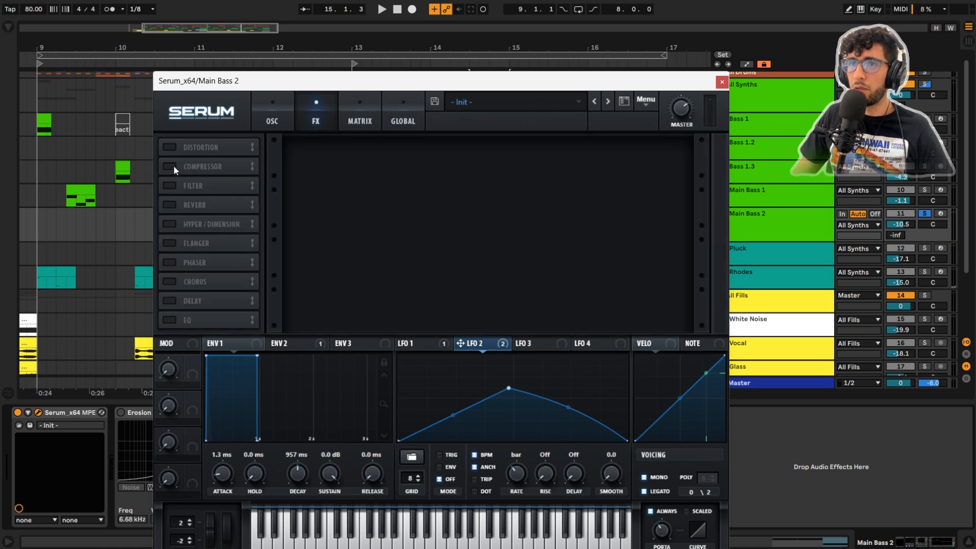
left_click(171, 149)
key("space")
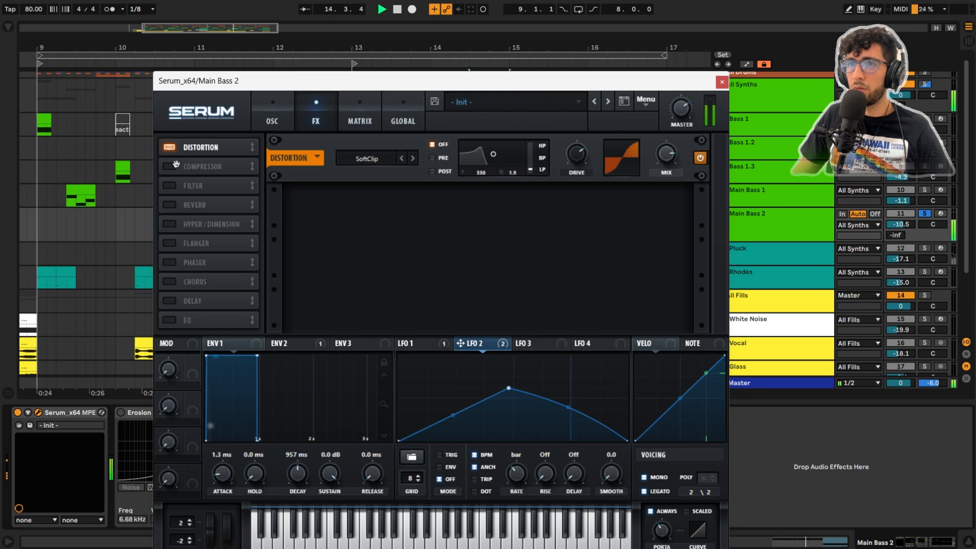
key("space")
left_click(170, 166)
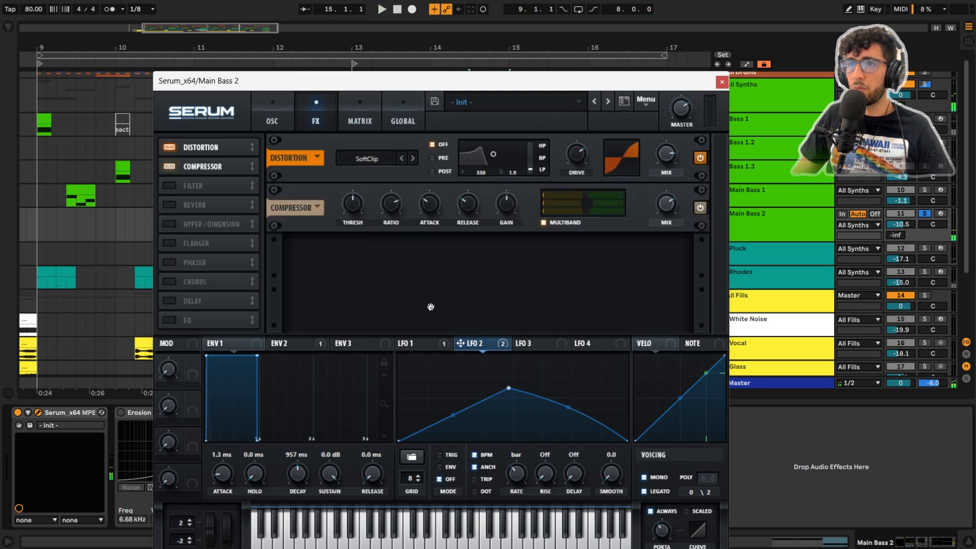
key("space")
key("space")
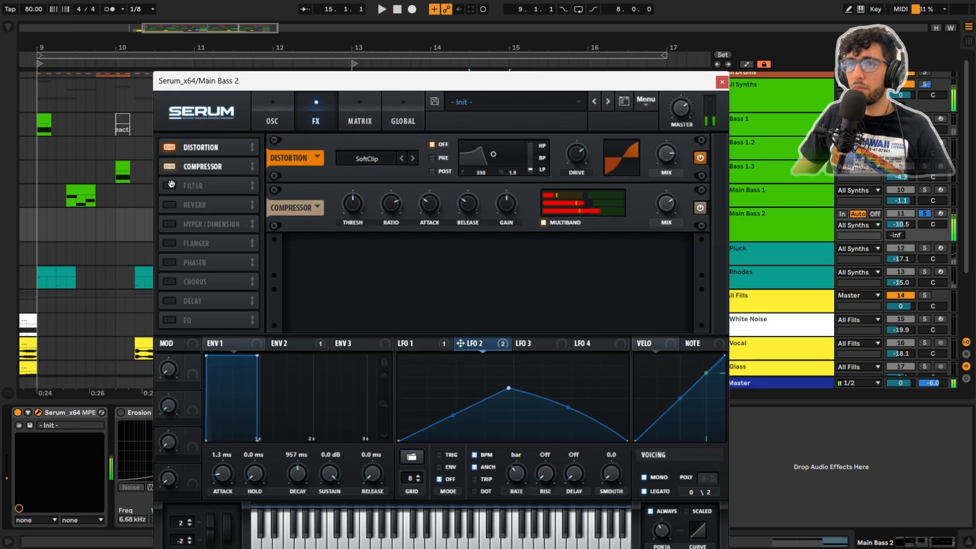
Step: Turn the MG Low 6 Filter back on in Serum's effects, check the LFO 1 amount on its cutoff, and audition the clip
left_click(178, 186)
left_click(441, 344)
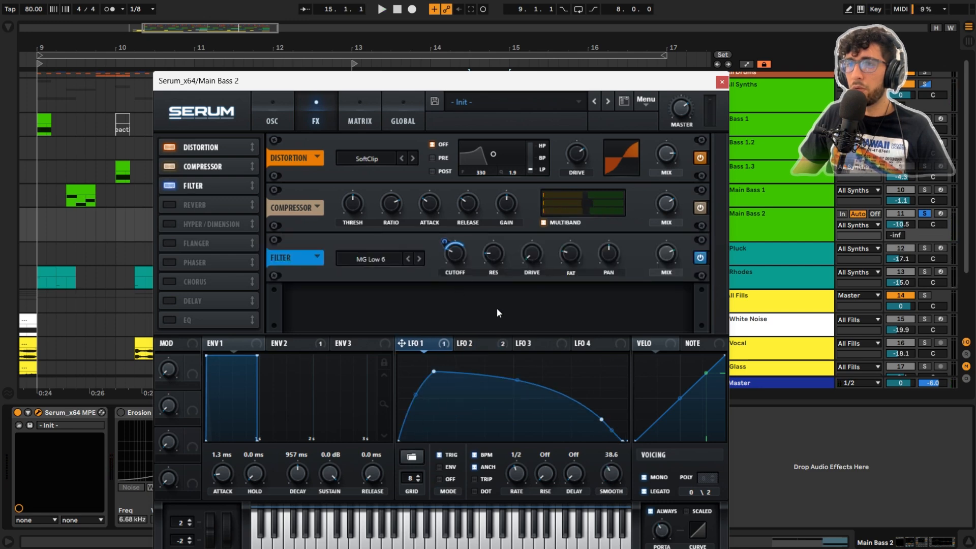
mouse_move(441, 242)
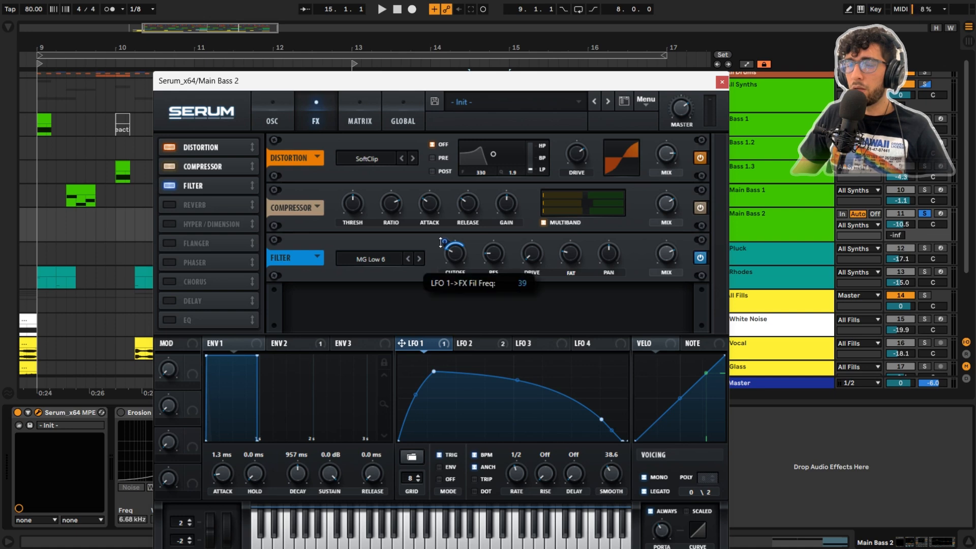
key("space")
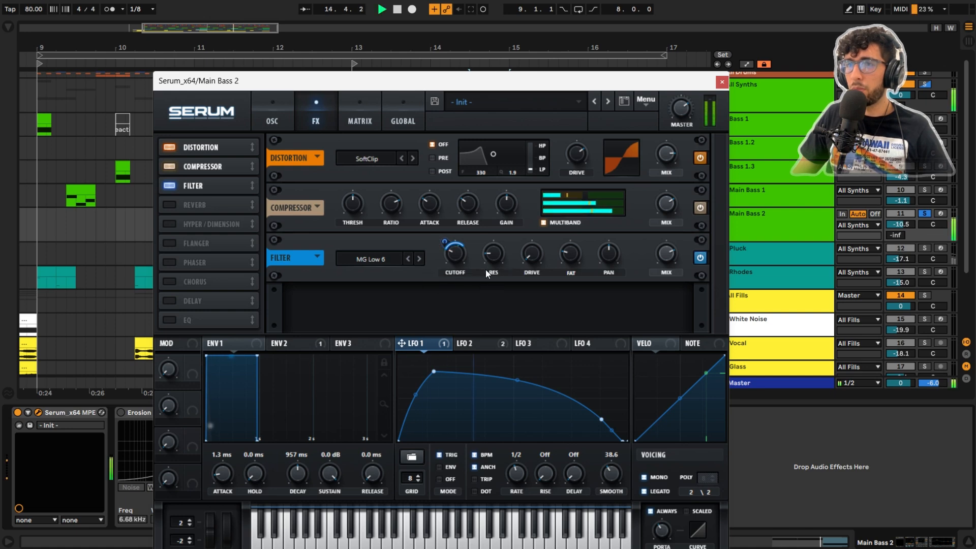
Step: Turn the Hall Reverb back on in Serum's effects, audition the clip, and close the Serum window
left_click(172, 204)
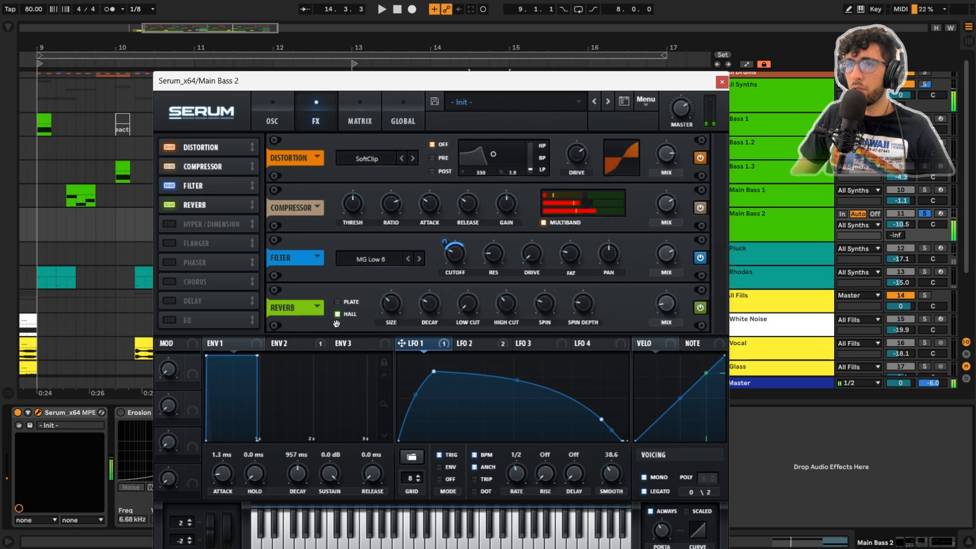
key("space")
key("Escape")
Step: Turn the Erosion device back on for Main Bass 2 and audition the clip
left_click(155, 412)
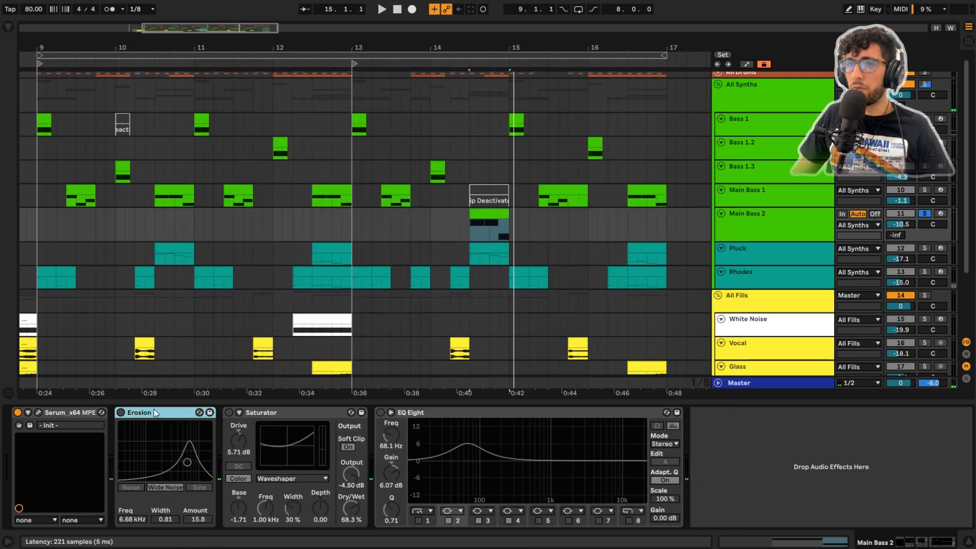
left_click(121, 412)
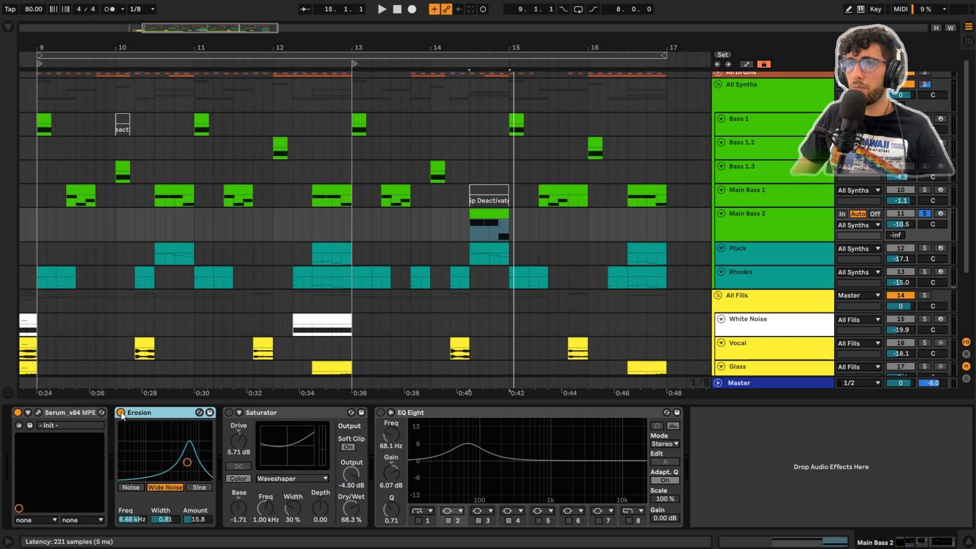
key("space")
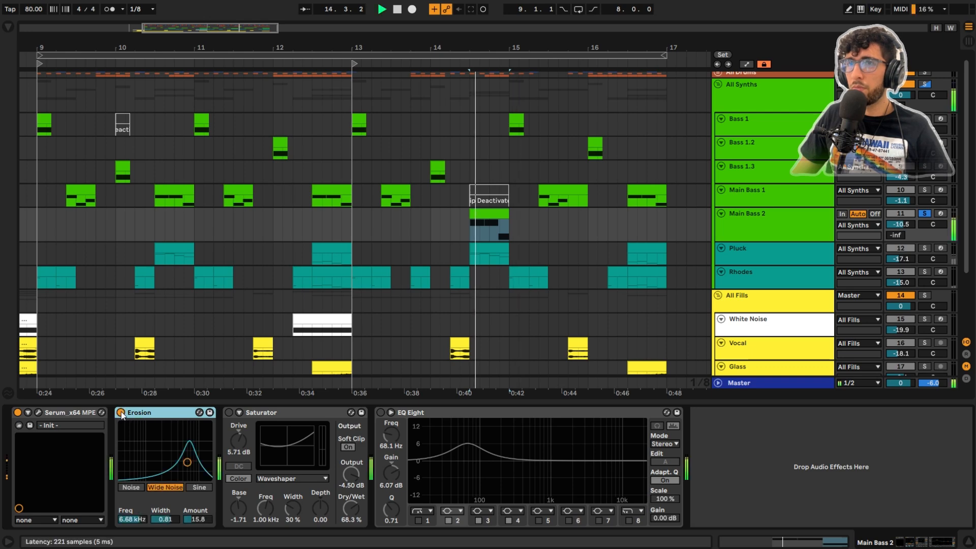
Step: Turn the Saturator and EQ Eight back on for Main Bass 2, auditioning the clip and checking the low-frequency boost
left_click(228, 412)
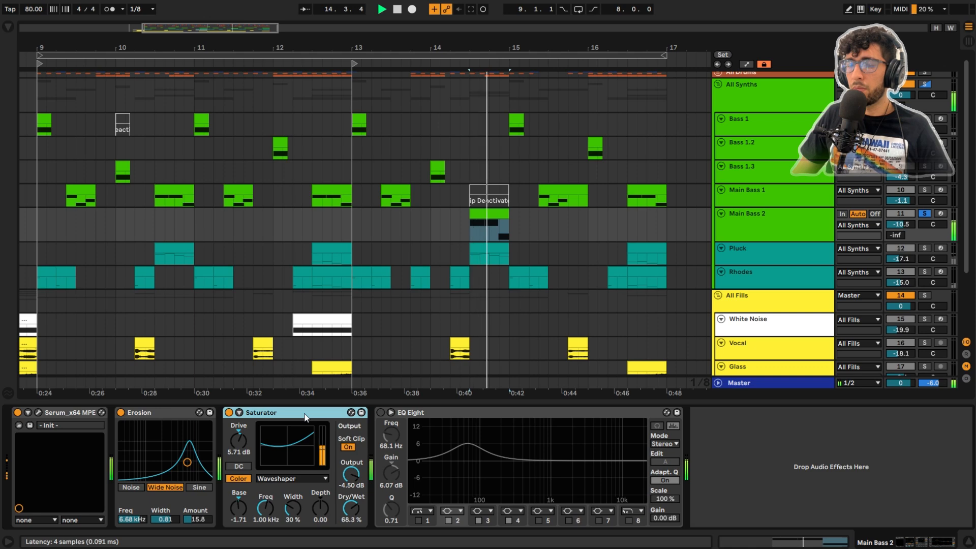
left_click(380, 412)
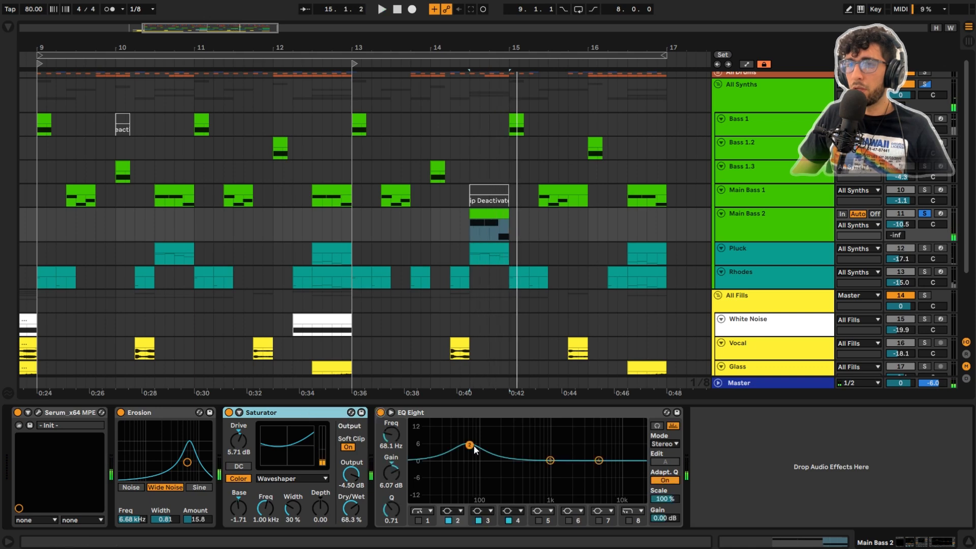
left_click(469, 445)
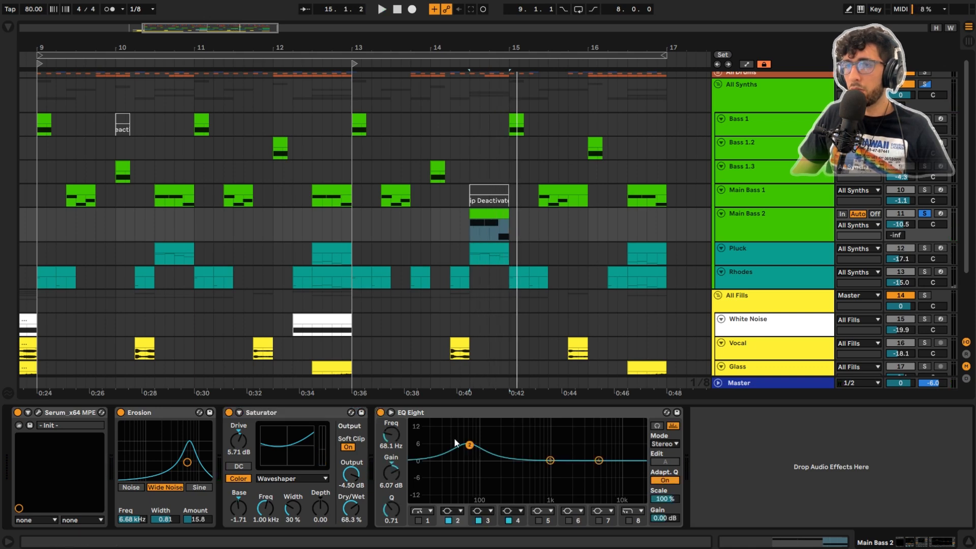
key("space")
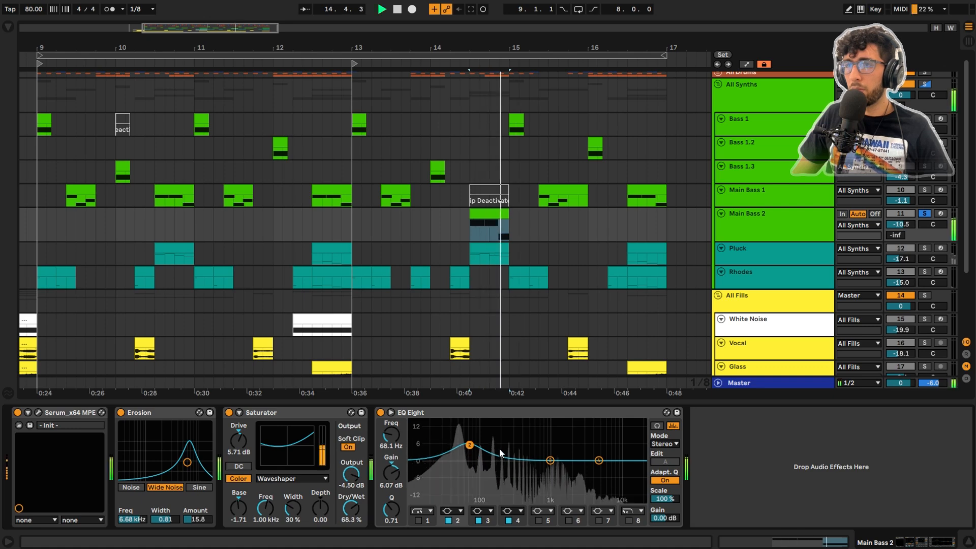
key("space")
Step: Move on from the Main Bass 2 clip to the All Fills group and look over its tracks
left_click(519, 210)
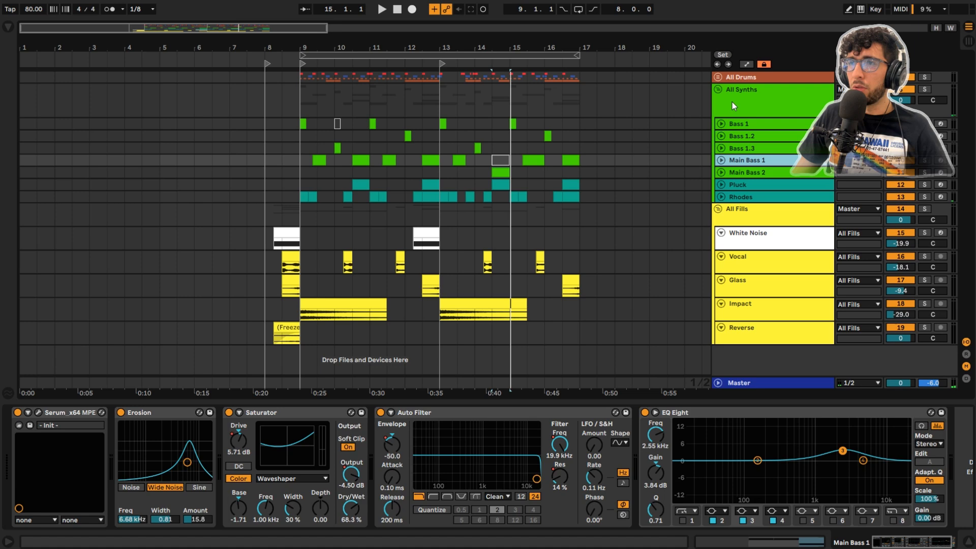
left_click(731, 102)
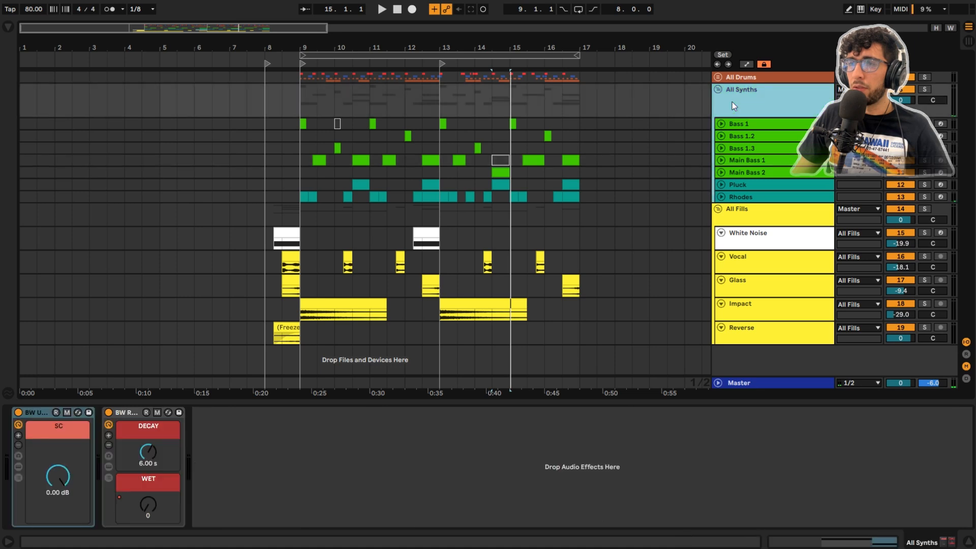
left_click(758, 213)
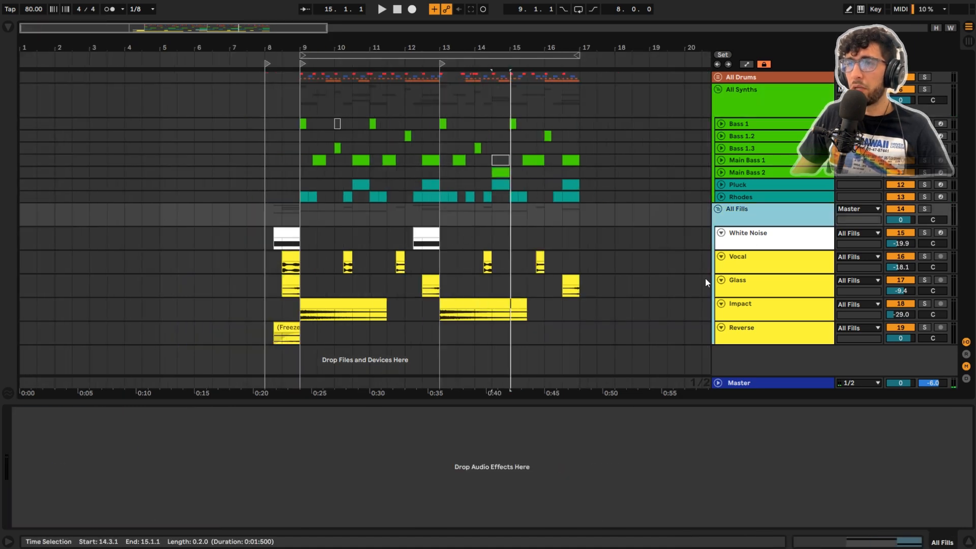
left_click(715, 259)
left_click(308, 287)
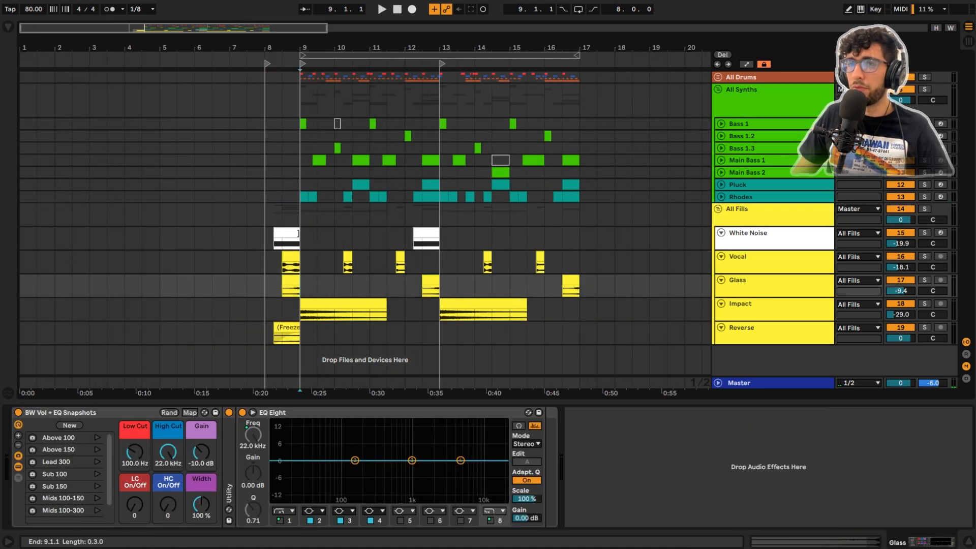
Step: Solo the Impact track and audition its clip at bar 9
left_click(290, 233)
scroll(310, 244, "up", 3)
left_click(307, 293)
left_click(308, 303)
key("s")
key("space")
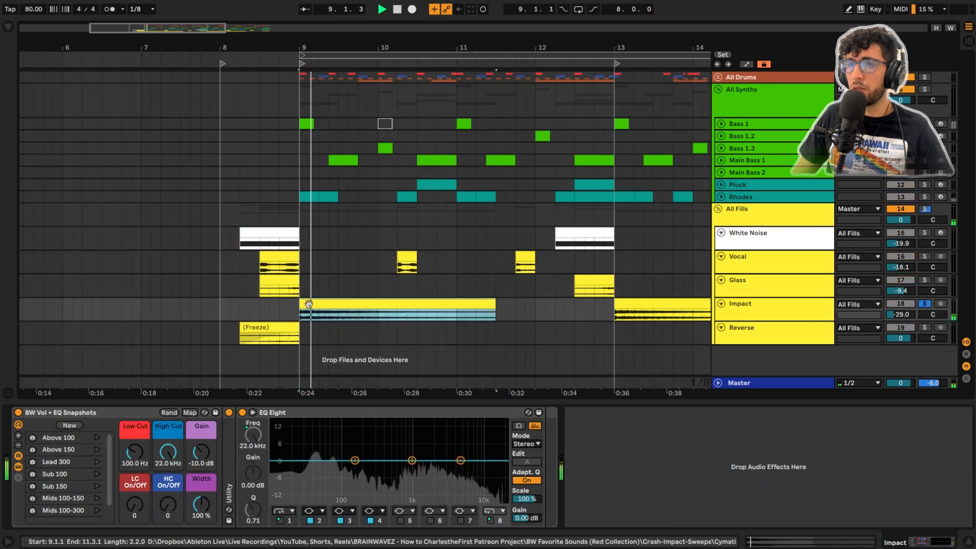
key("space")
Step: Solo the Vocal track and audition its glitch vocal clip in bar 10 and its vocal clip in bar 11
left_click(405, 256)
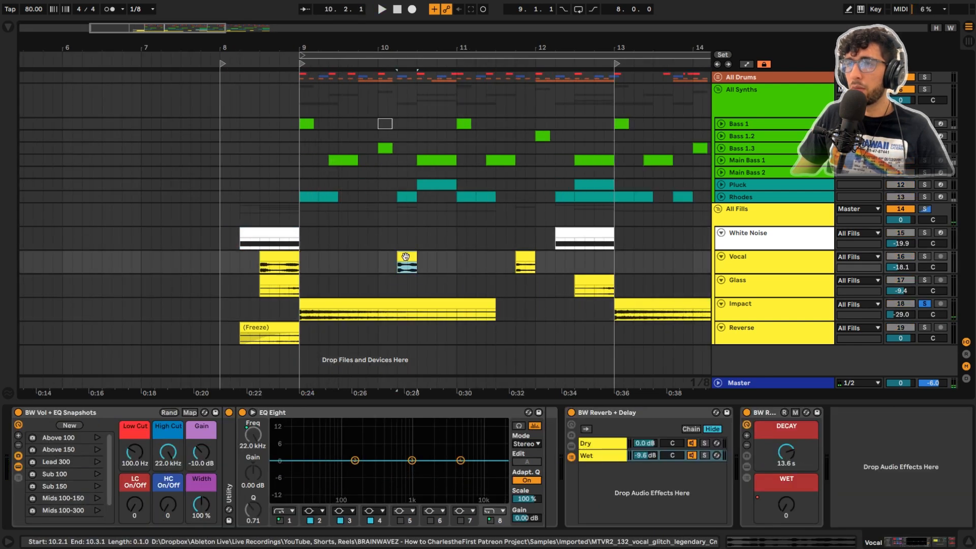
key("s")
key("space")
left_click(519, 259)
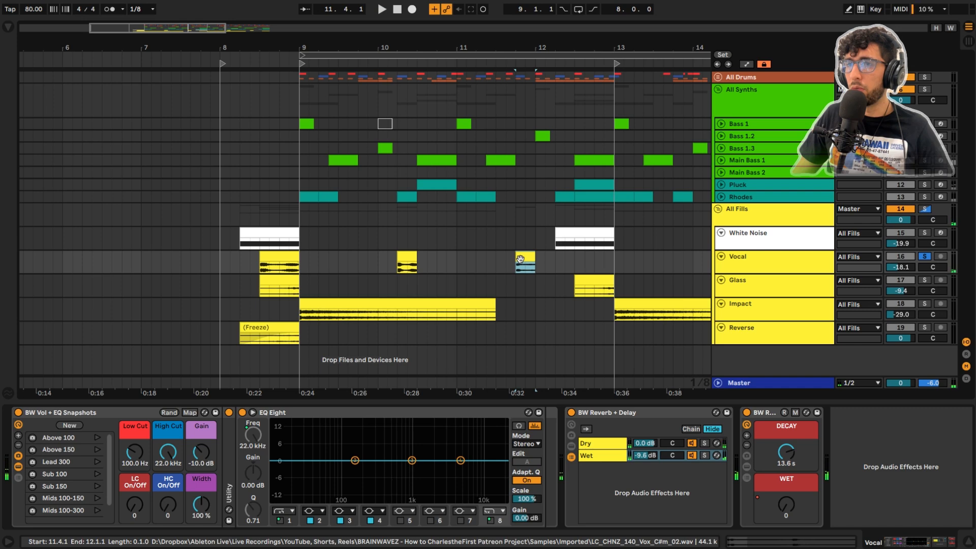
key("space")
key("space")
key("space")
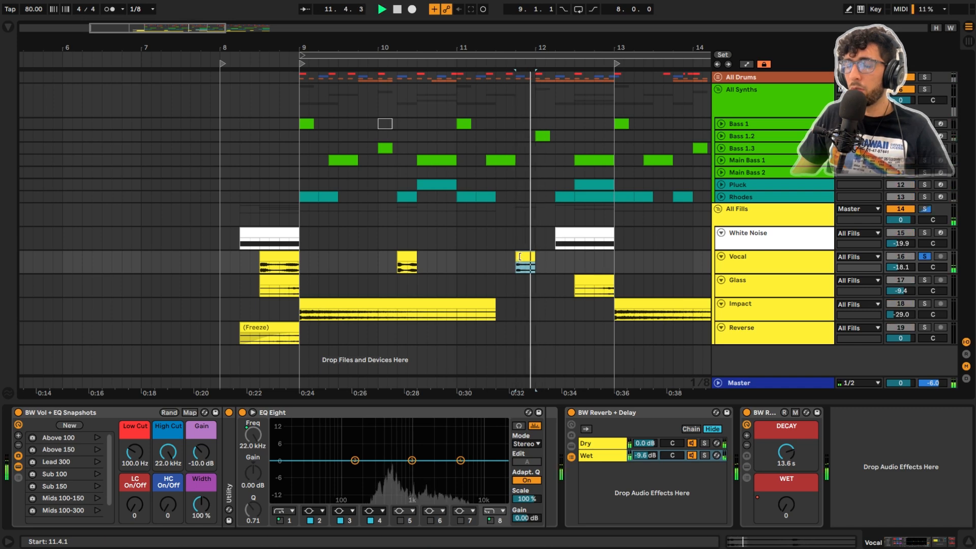
key("space")
Step: Audition the White Noise clip before bar 13 with the whole All Fills group soloed, and stop playback
key("minus")
key("minus")
left_click(404, 233)
left_click(419, 232)
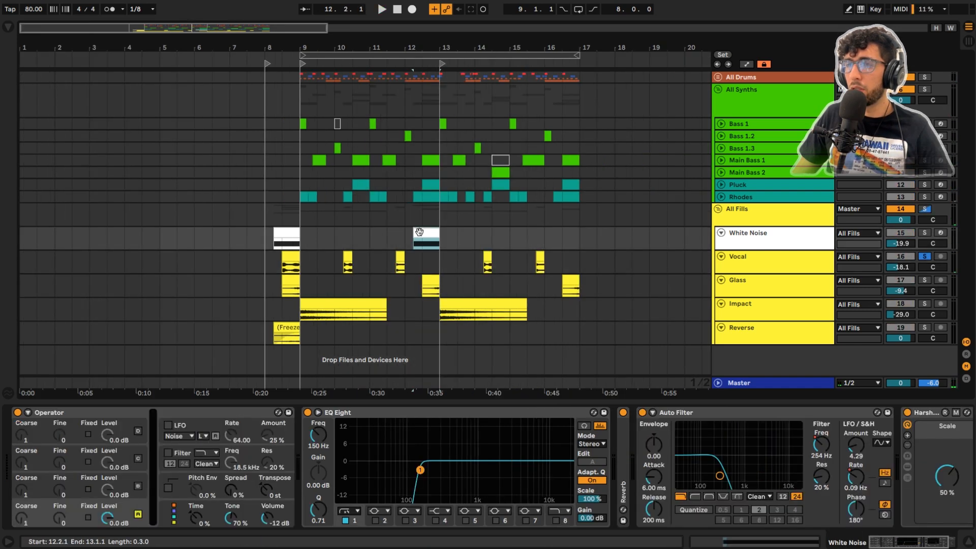
key("space")
left_click(719, 222)
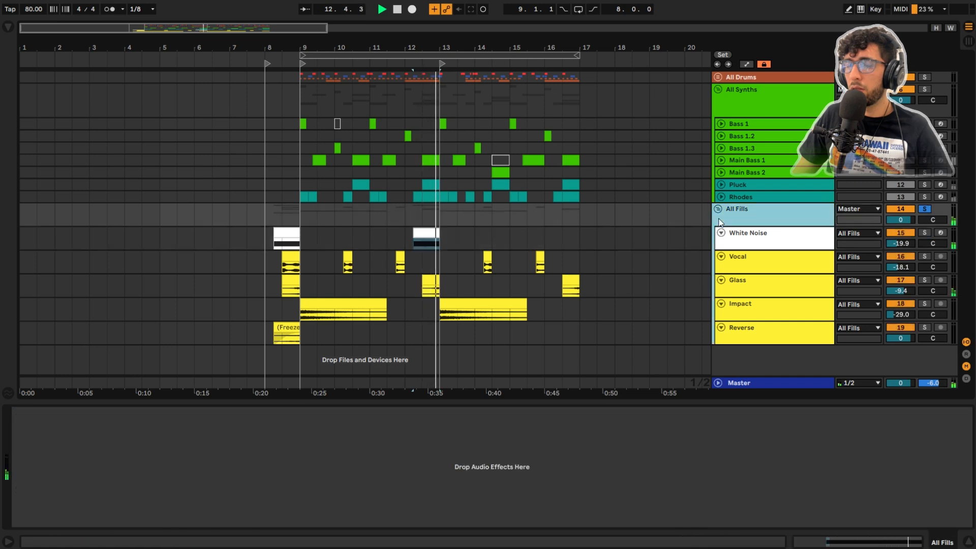
key("space")
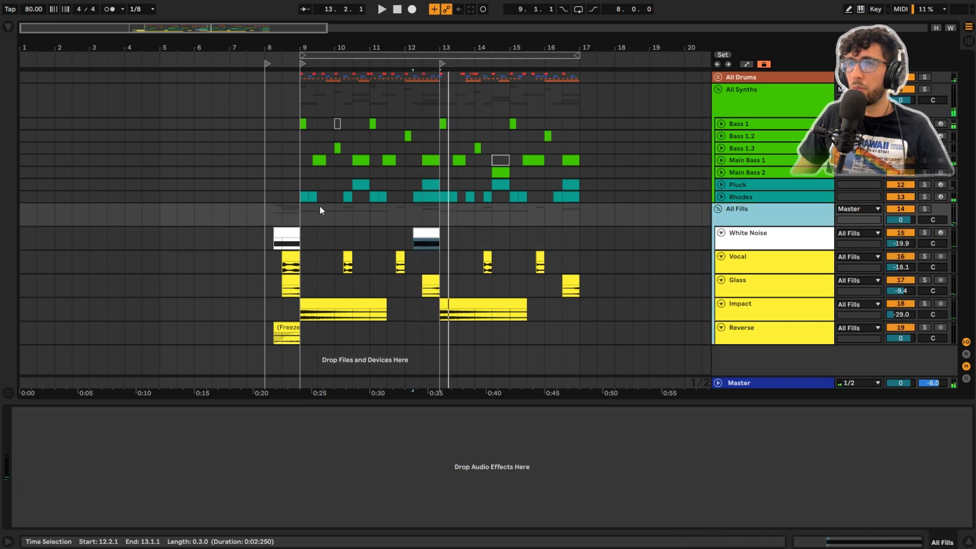
Step: Place the insert mark at bar 9 on All Synths and play the full arrangement with every group unsoloed
left_click(331, 148)
left_click(295, 93)
key("minus")
key("minus")
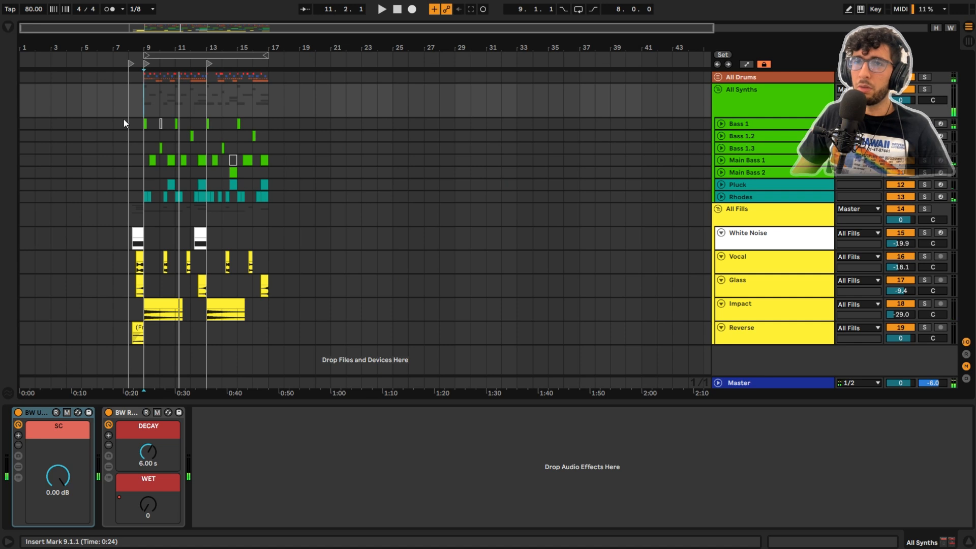
key("plus")
key("plus")
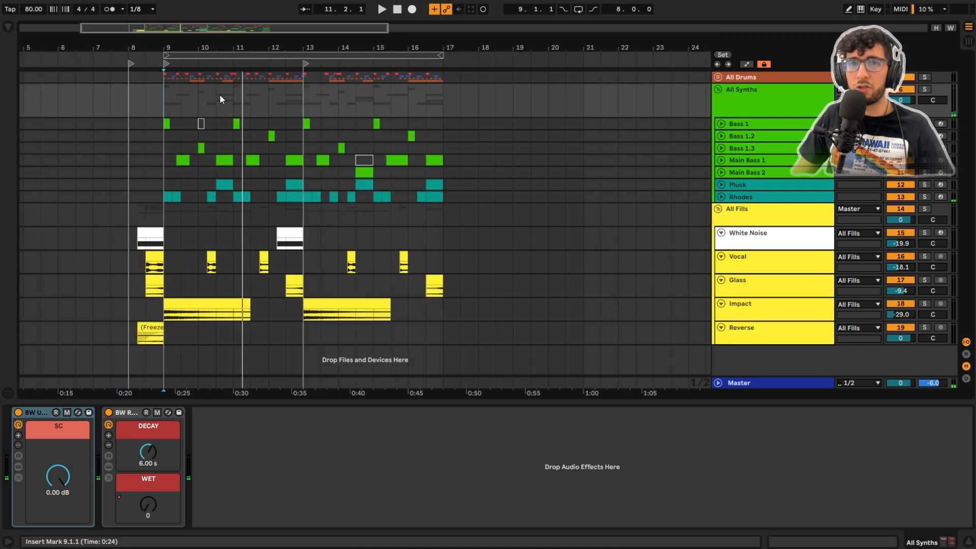
key("space")
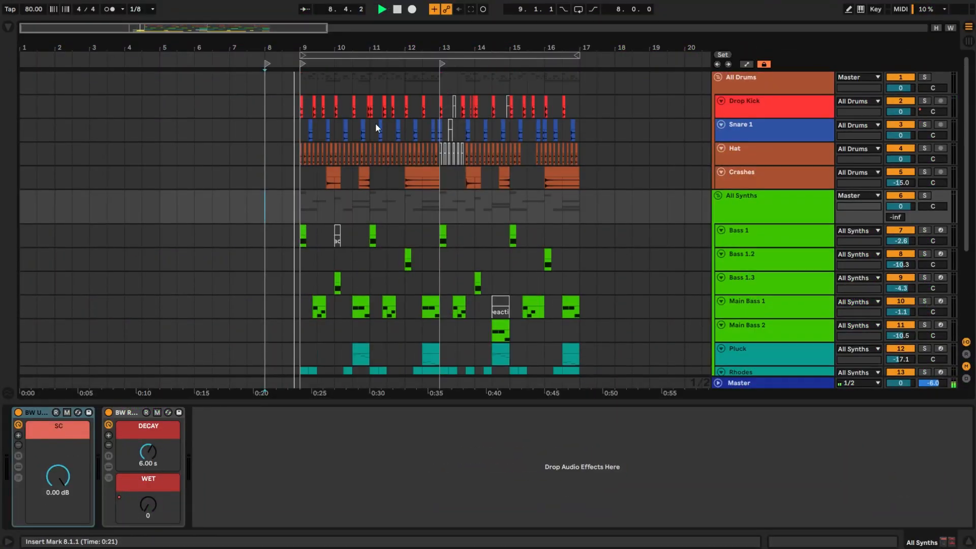
scroll(375, 124, "down", 4)
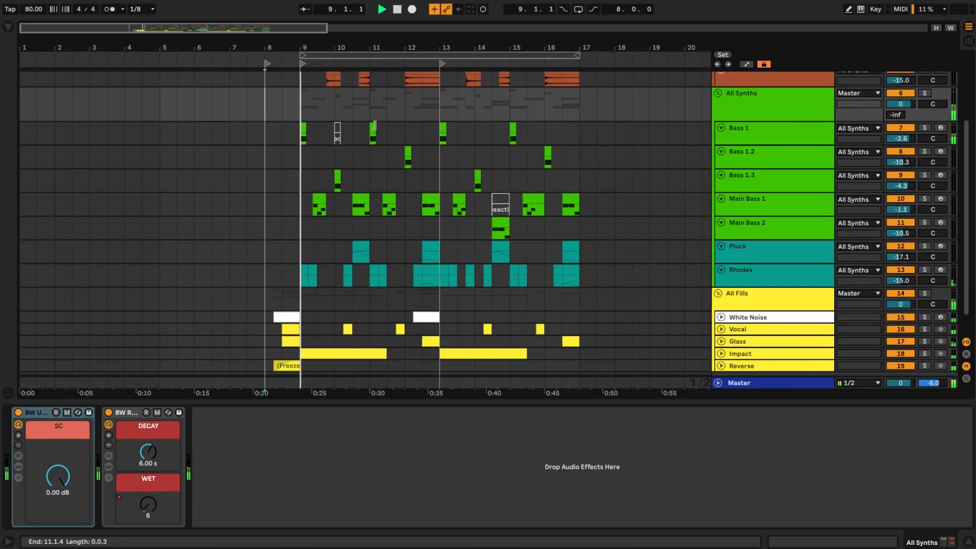